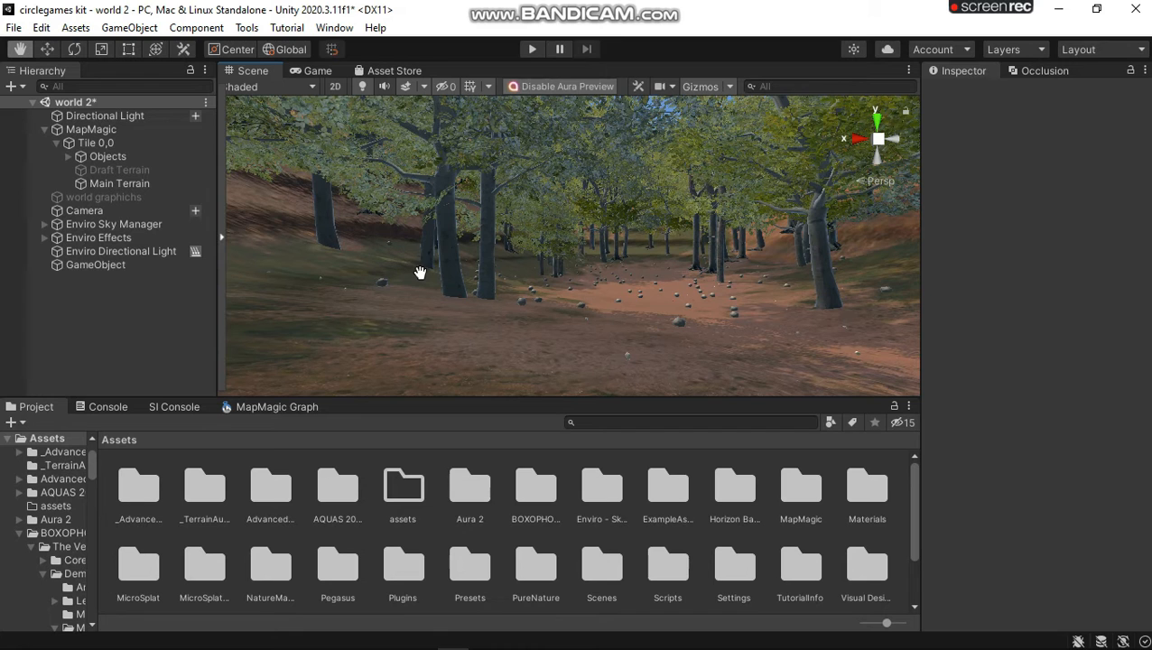
right_drag(476, 272, 658, 278)
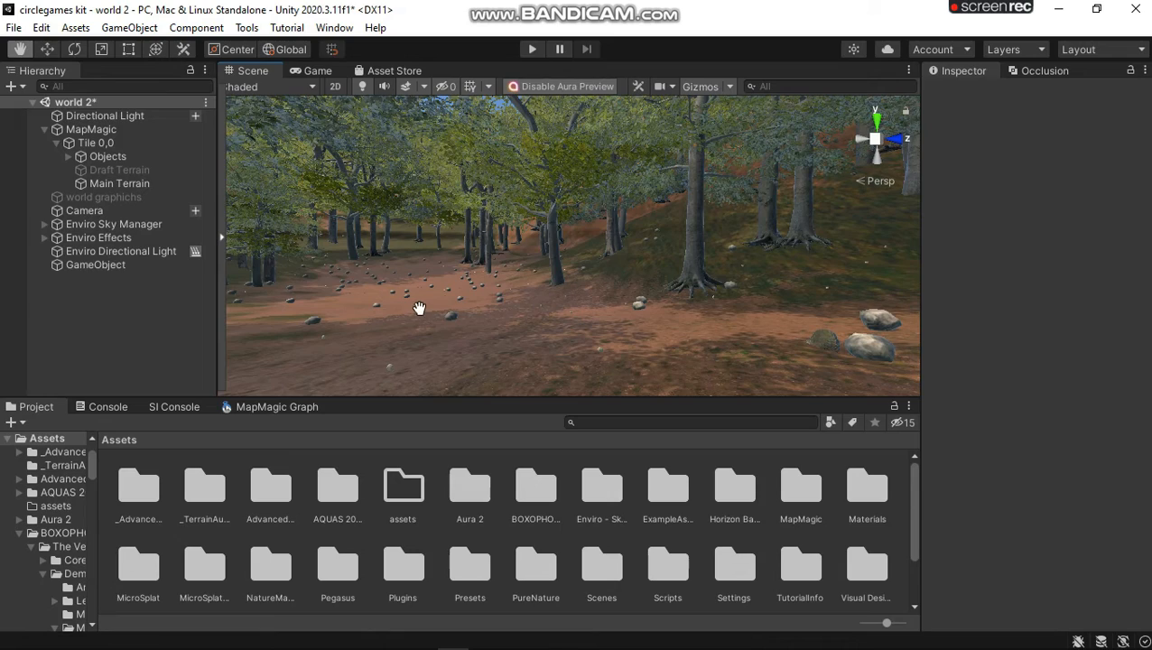
right_drag(508, 266, 334, 321)
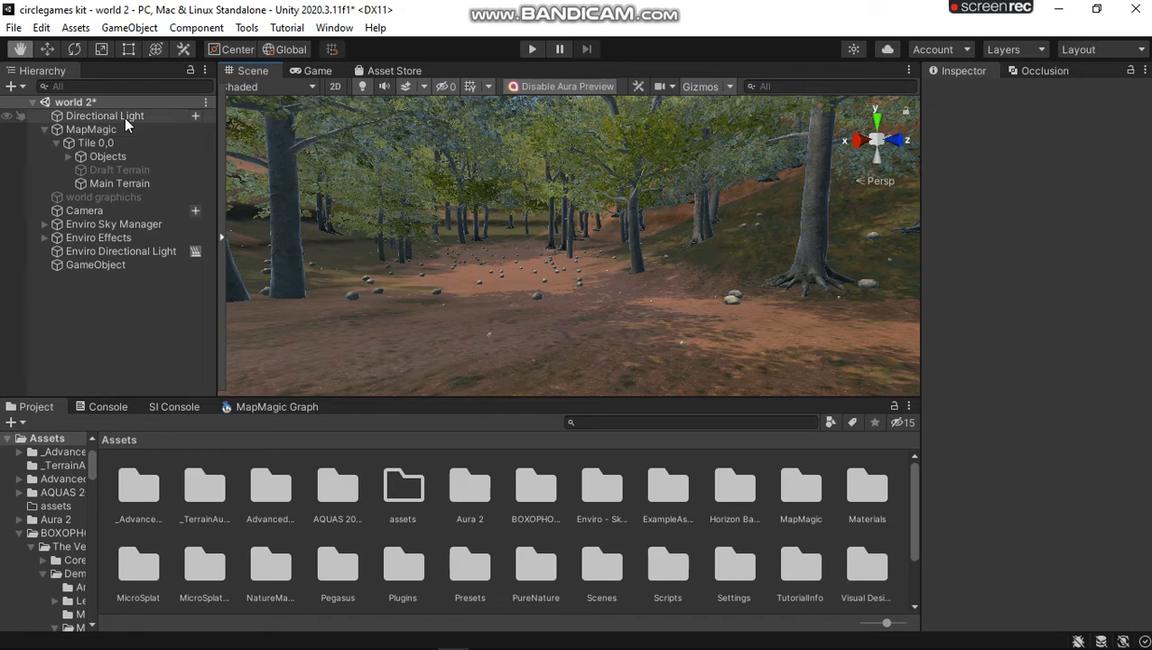
click(44, 130)
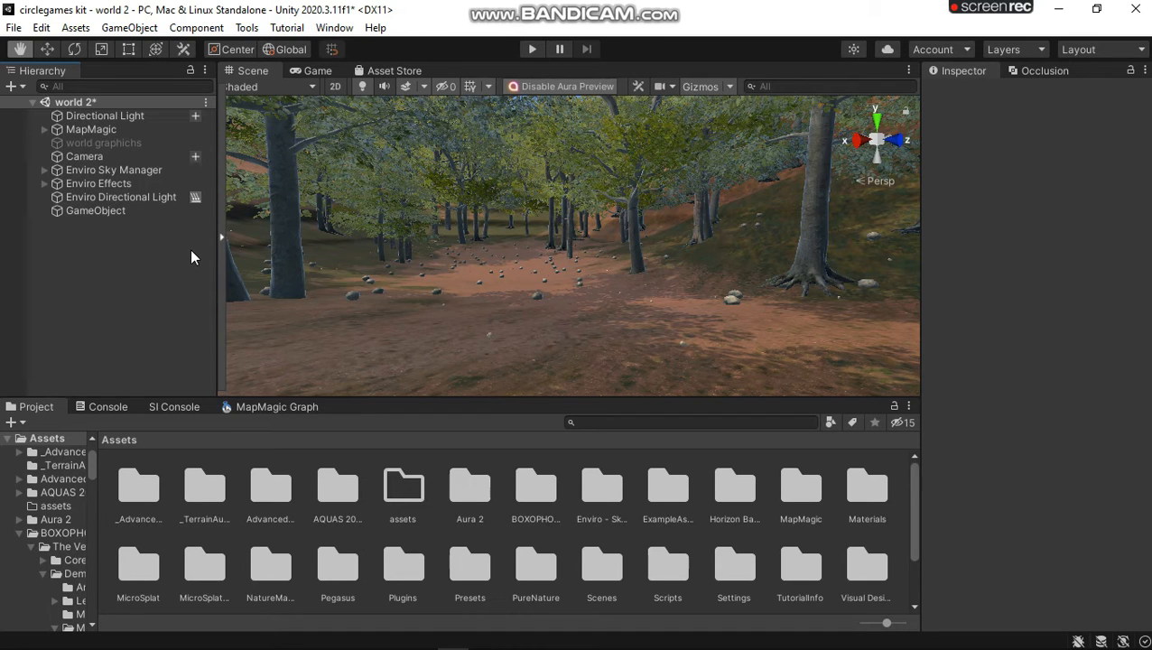
right_click(83, 242)
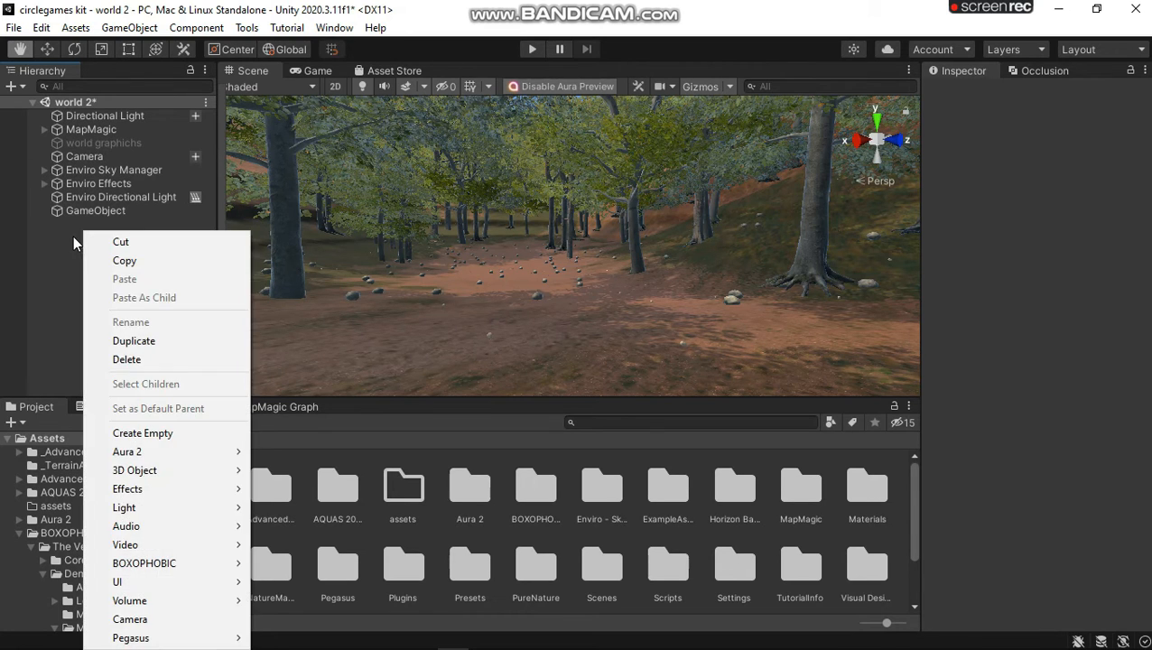
click(73, 235)
click(85, 143)
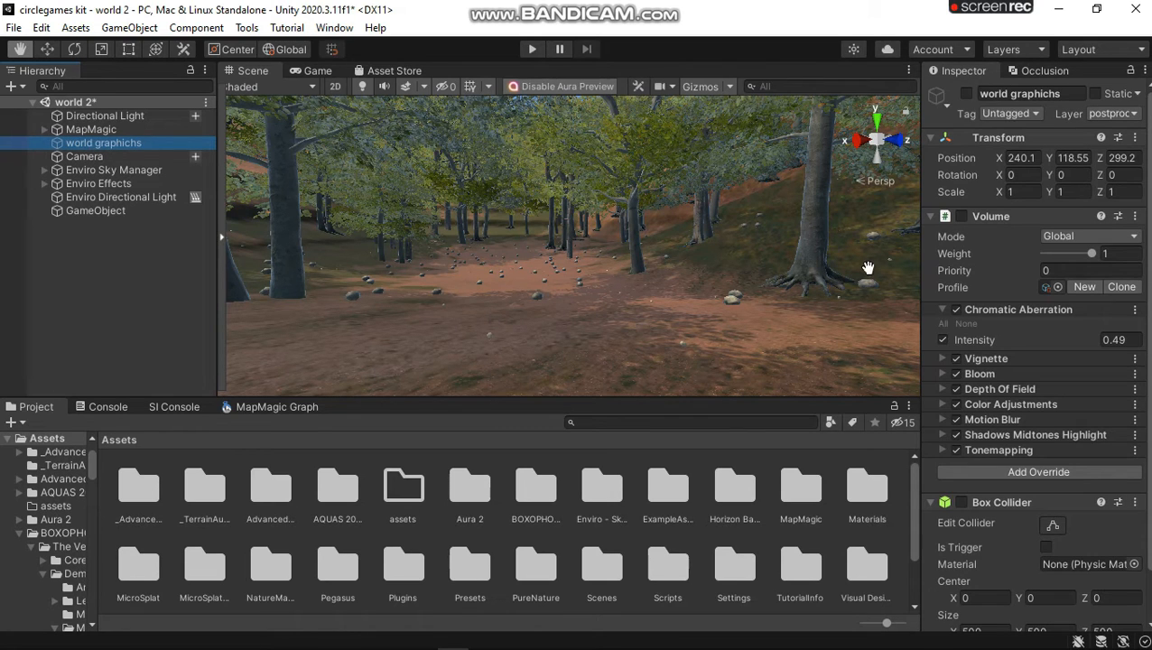
right_click(83, 254)
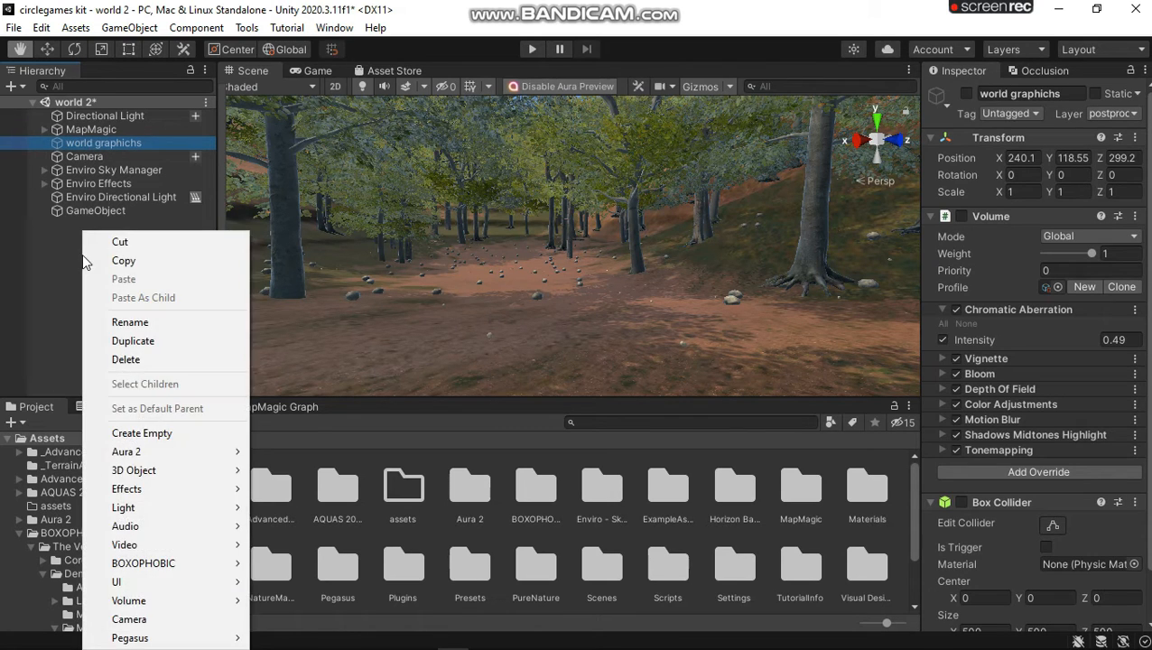
click(64, 319)
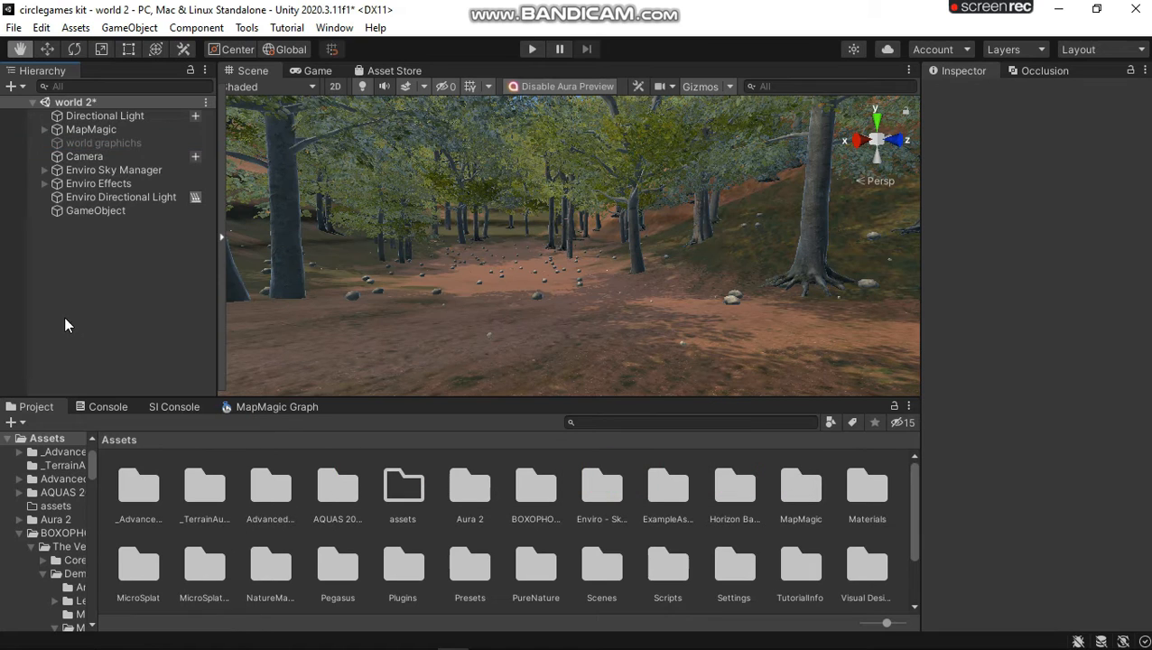
Activate the disabled world graphichs object in the scene
click(107, 144)
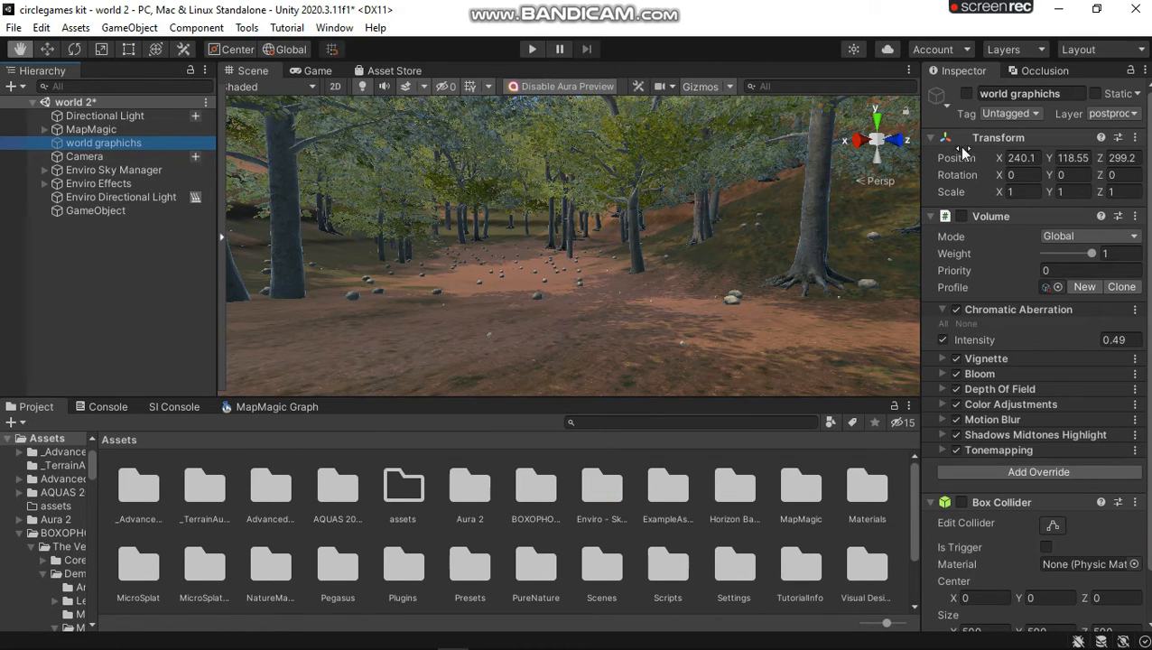
click(966, 94)
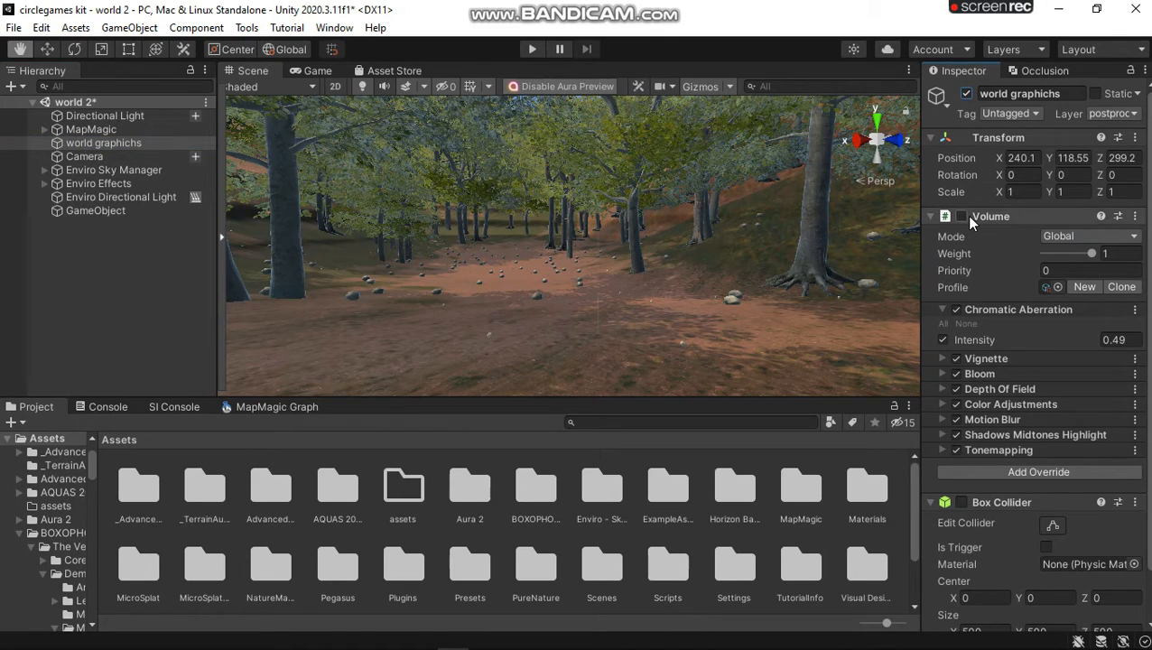
scroll(964, 93, down, 2)
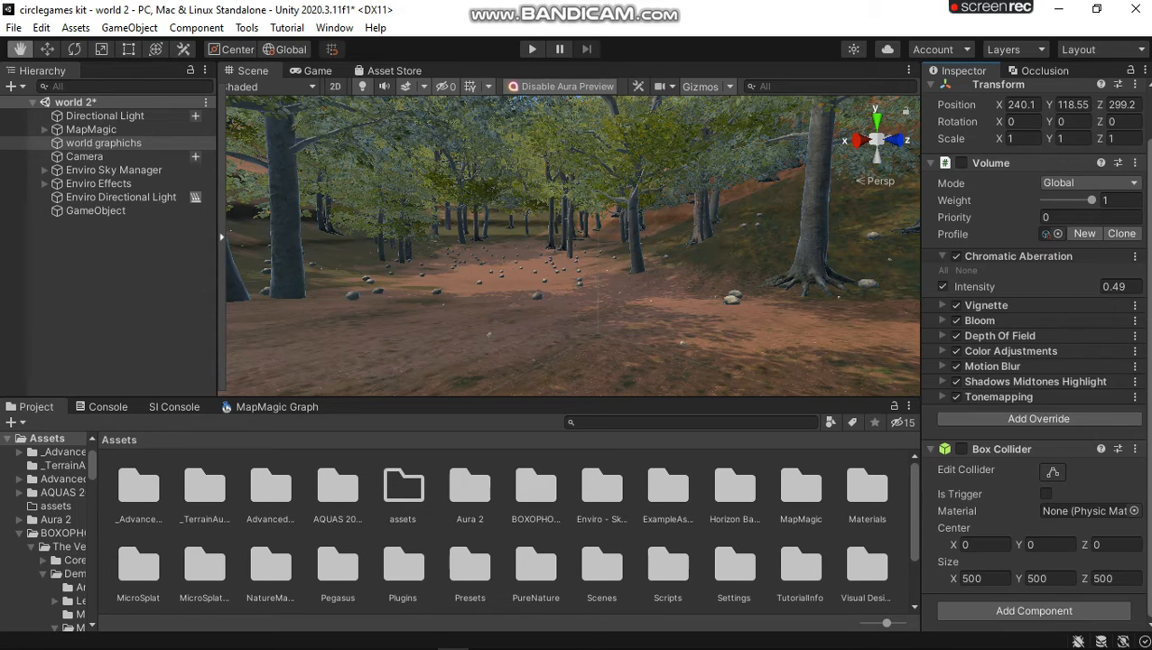
click(1062, 618)
text(vol)
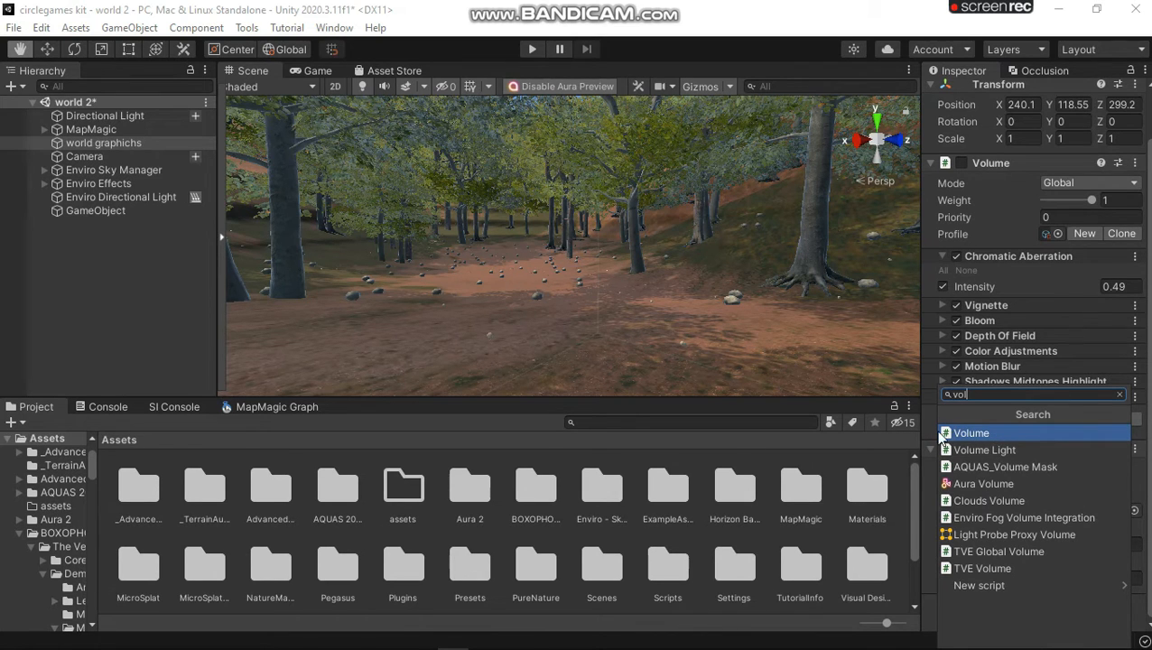
click(537, 420)
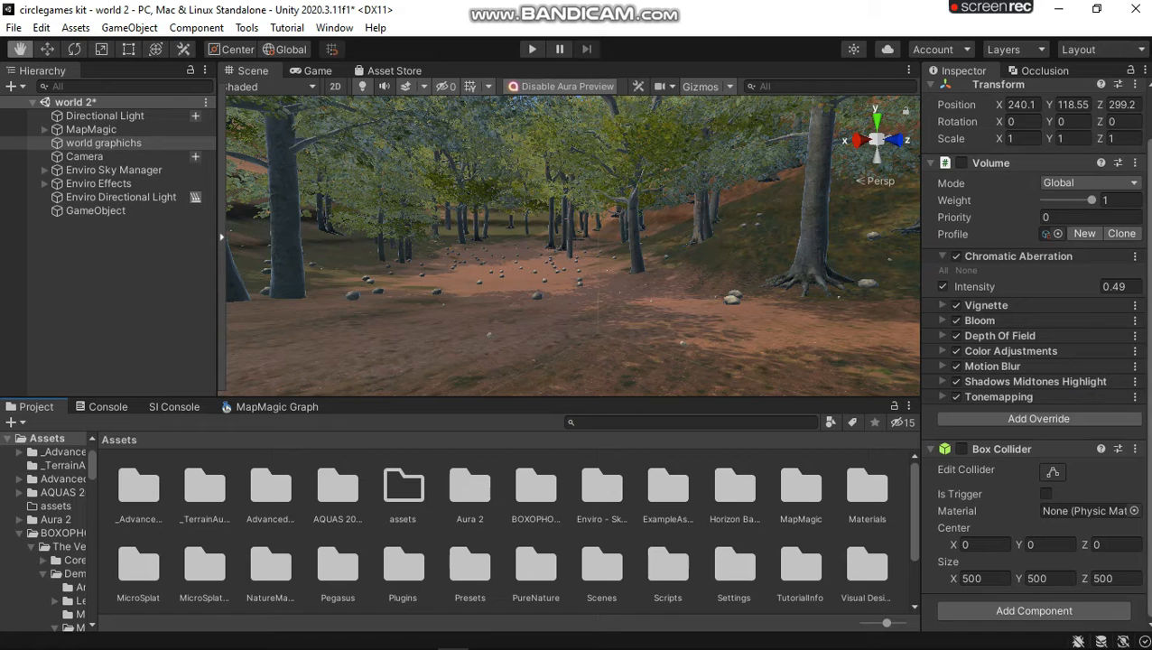
scroll(973, 505, up, 3)
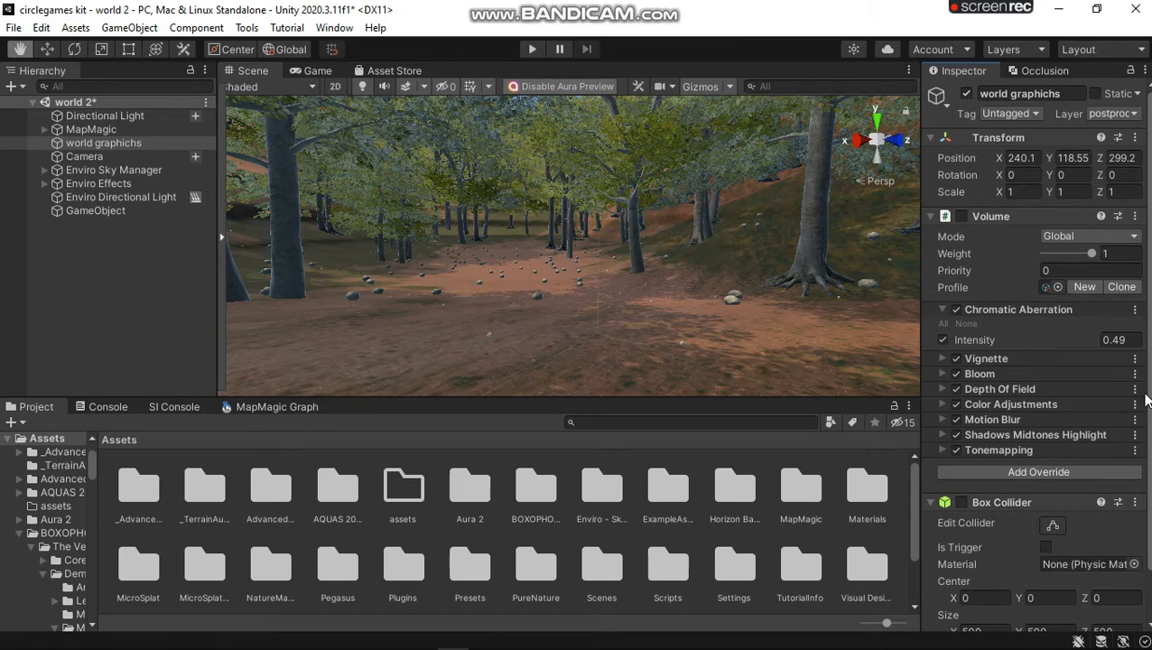
Remove the Box Collider component from the world graphichs object
right_click(1033, 502)
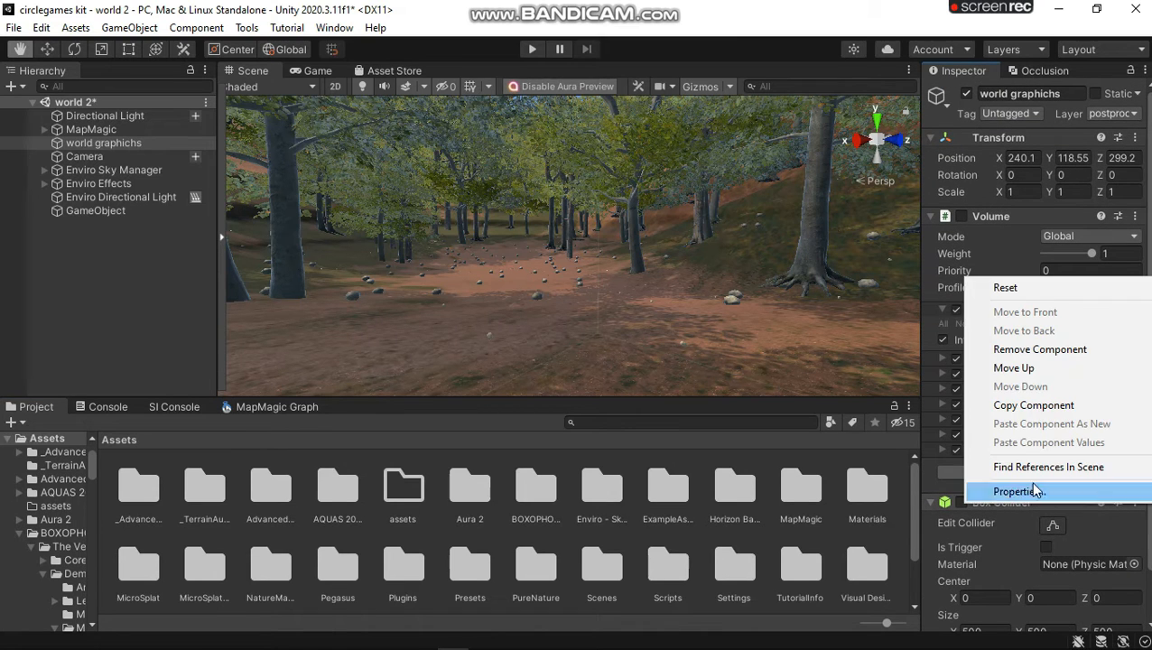
click(1029, 350)
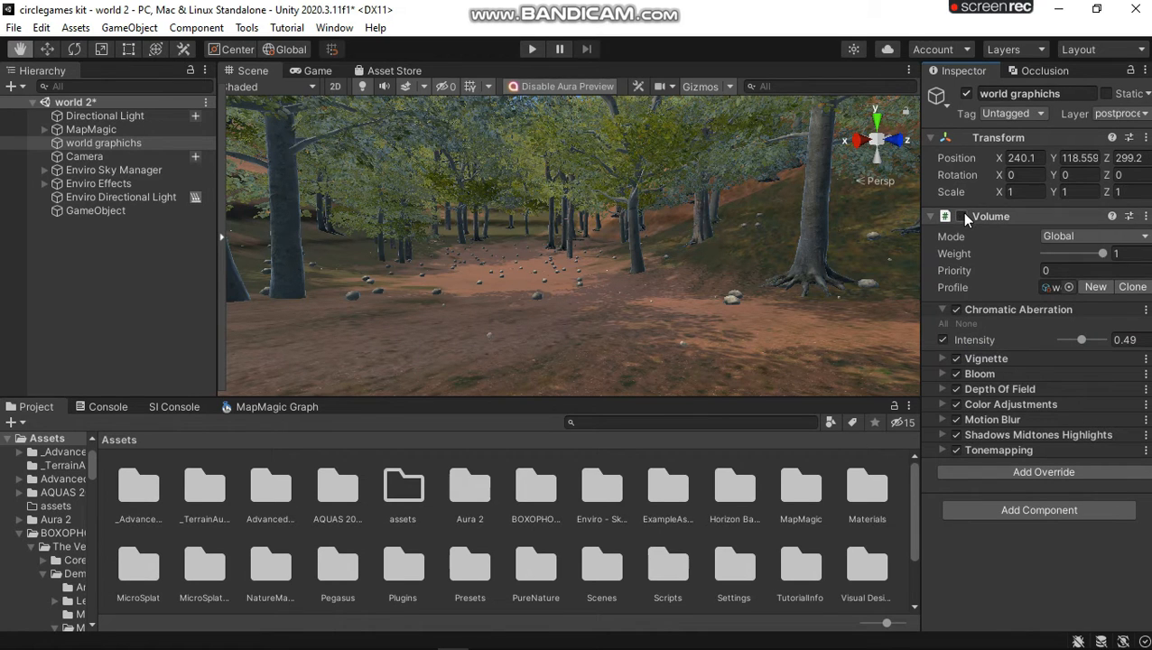
click(1046, 473)
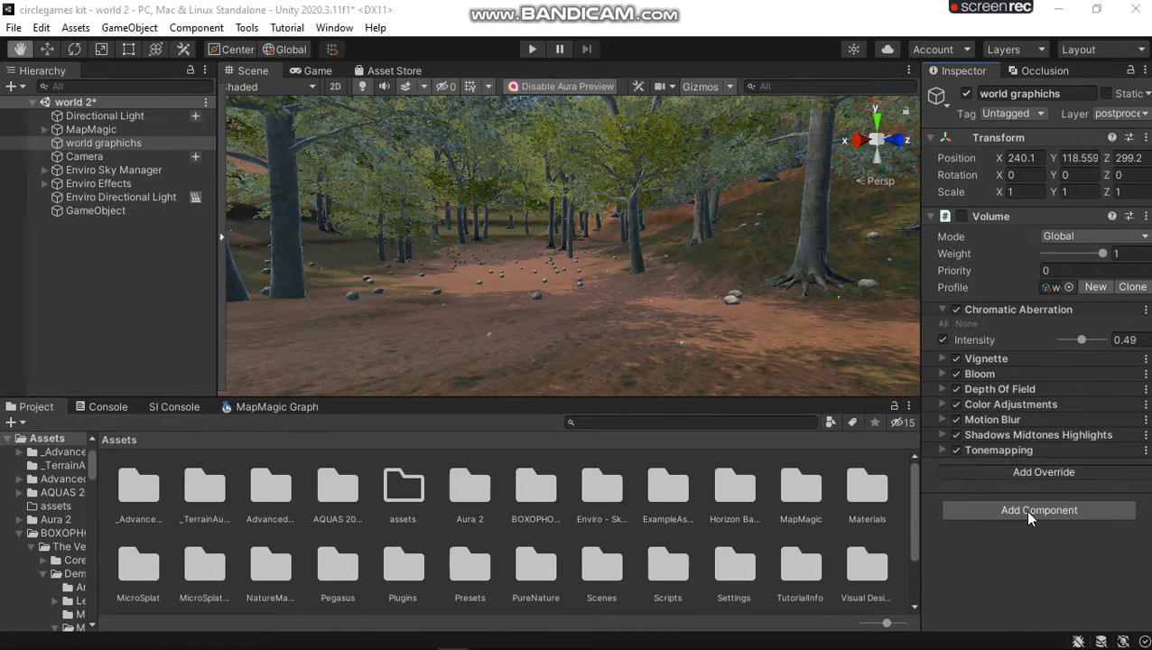
click(1017, 269)
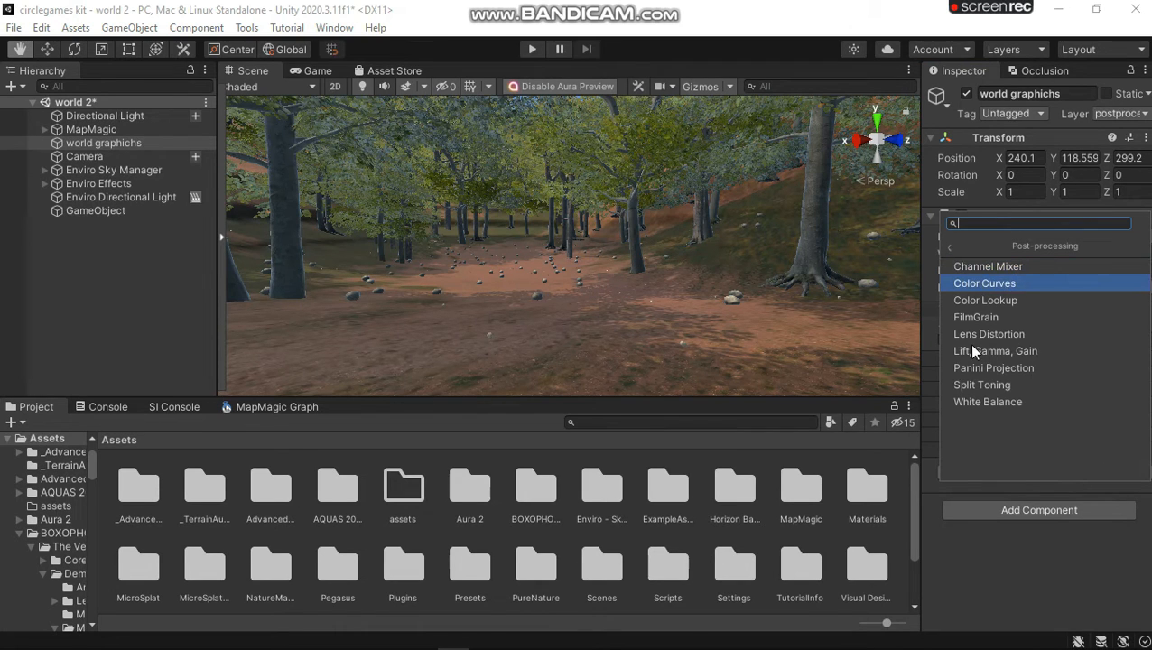
click(994, 558)
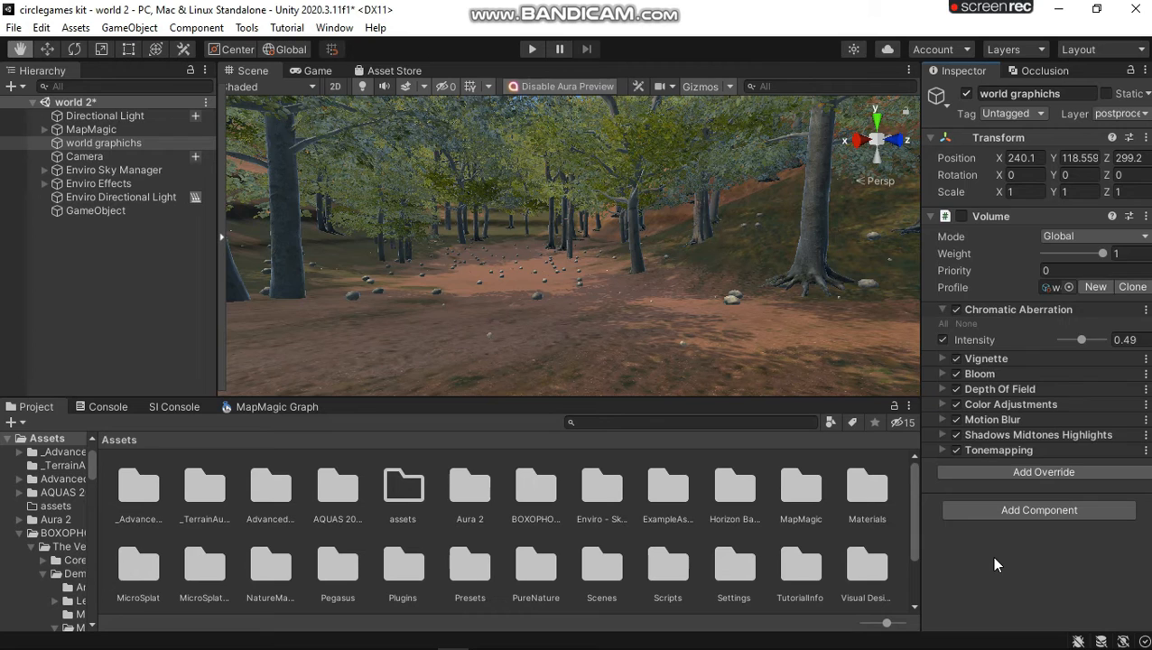
Enable the Volume component on world graphichs and keep its mode set to Global
click(962, 217)
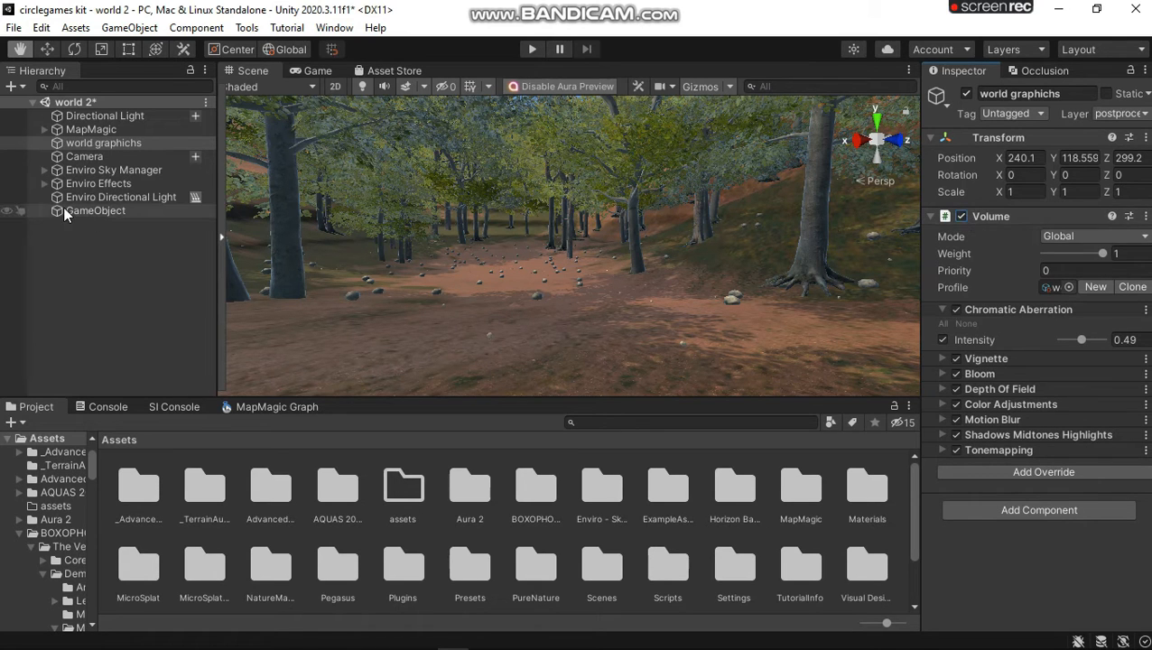
click(1071, 236)
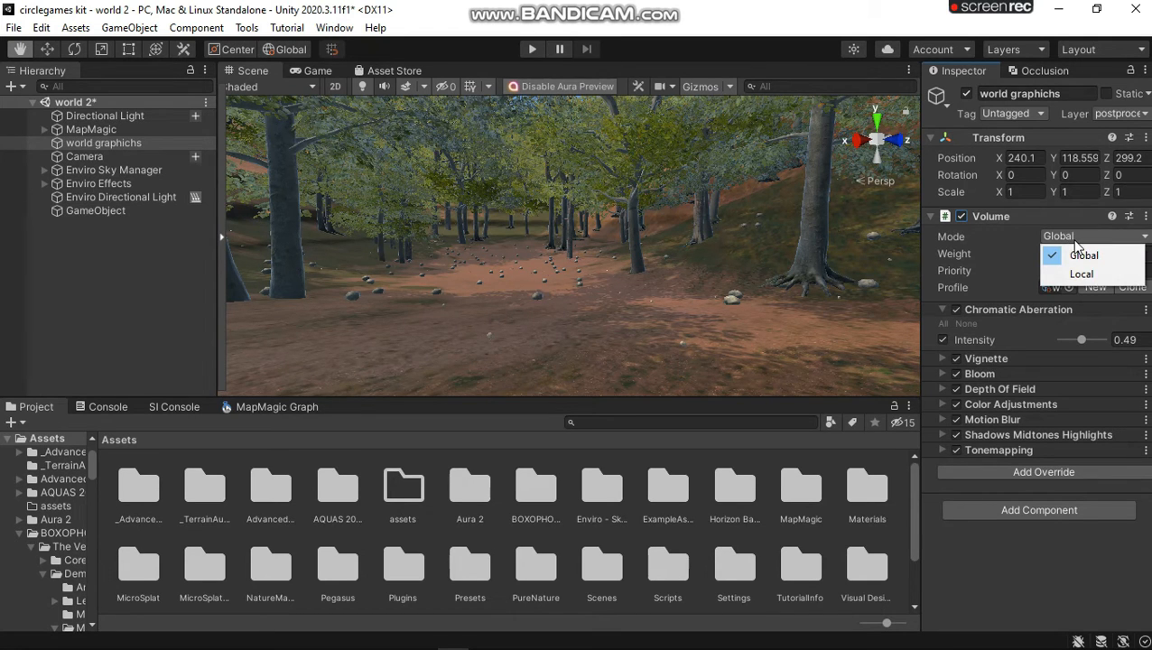
click(960, 535)
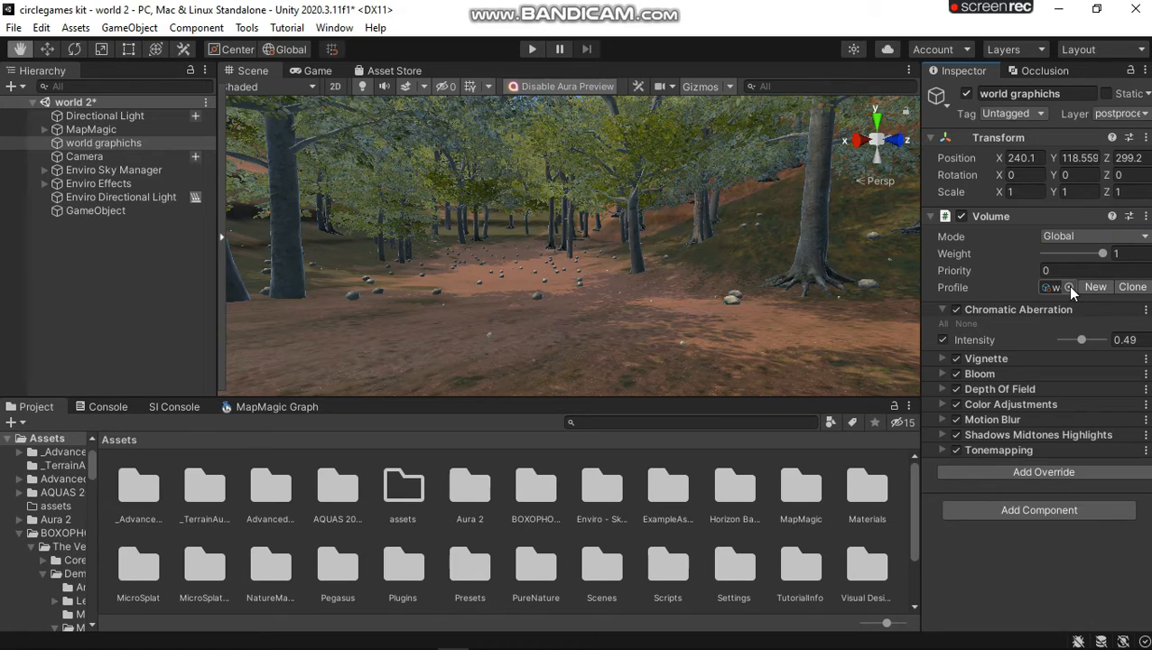
Align the Camera object's position and rotation with the current scene view
click(72, 156)
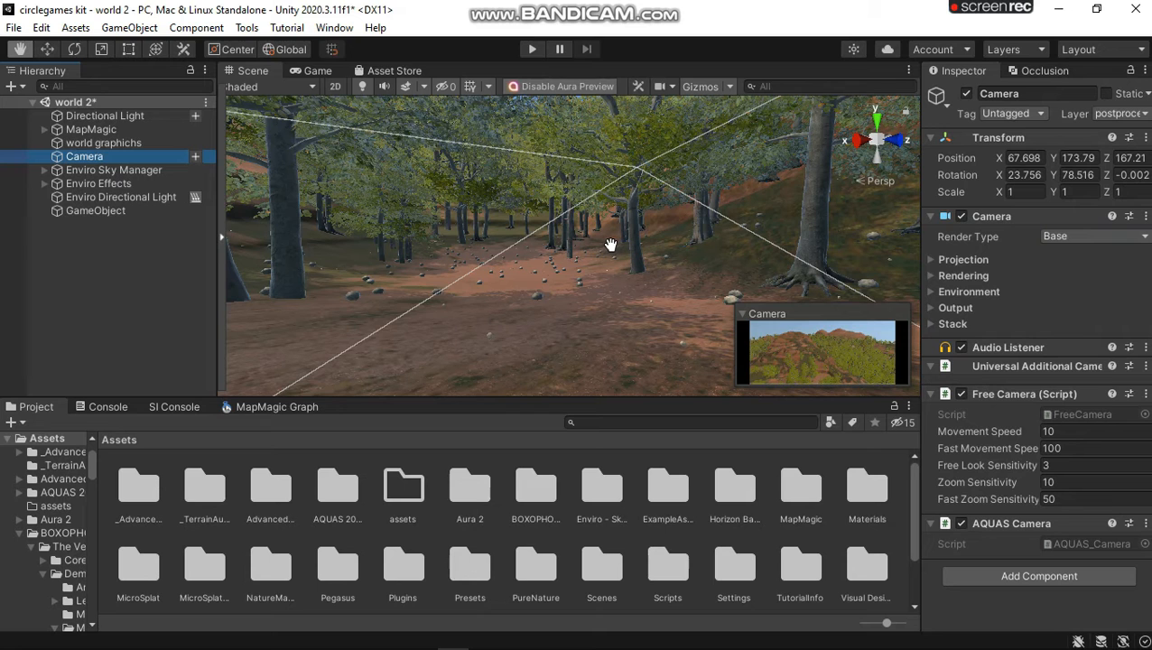
click(79, 29)
click(78, 28)
click(42, 28)
mouse_move(129, 28)
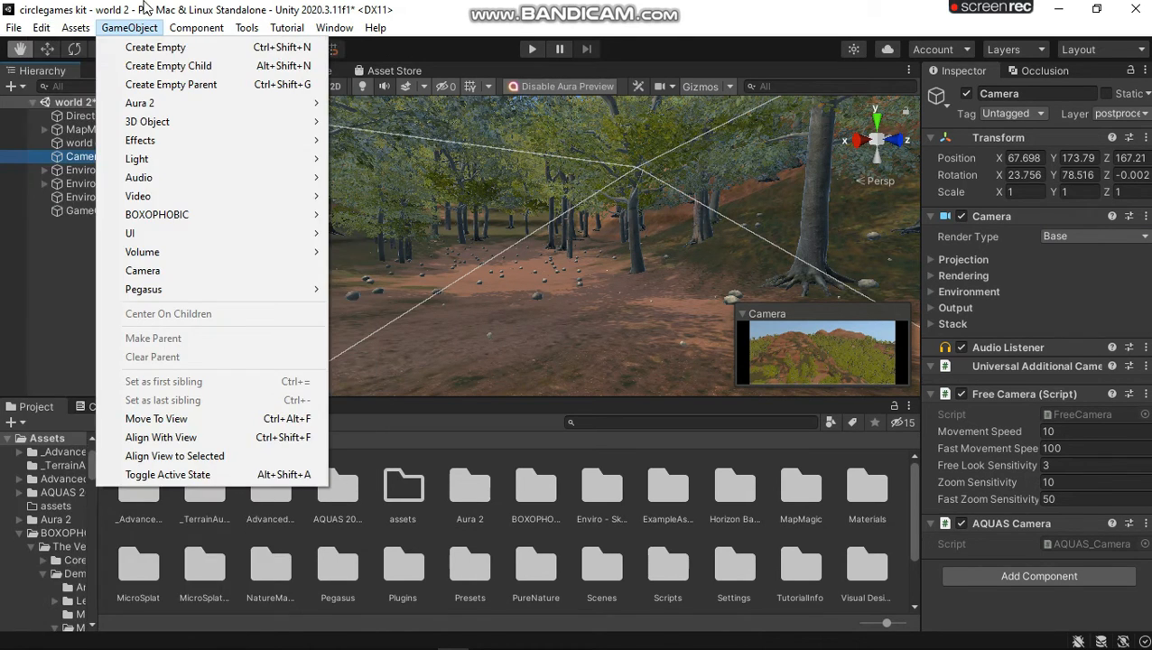
click(163, 437)
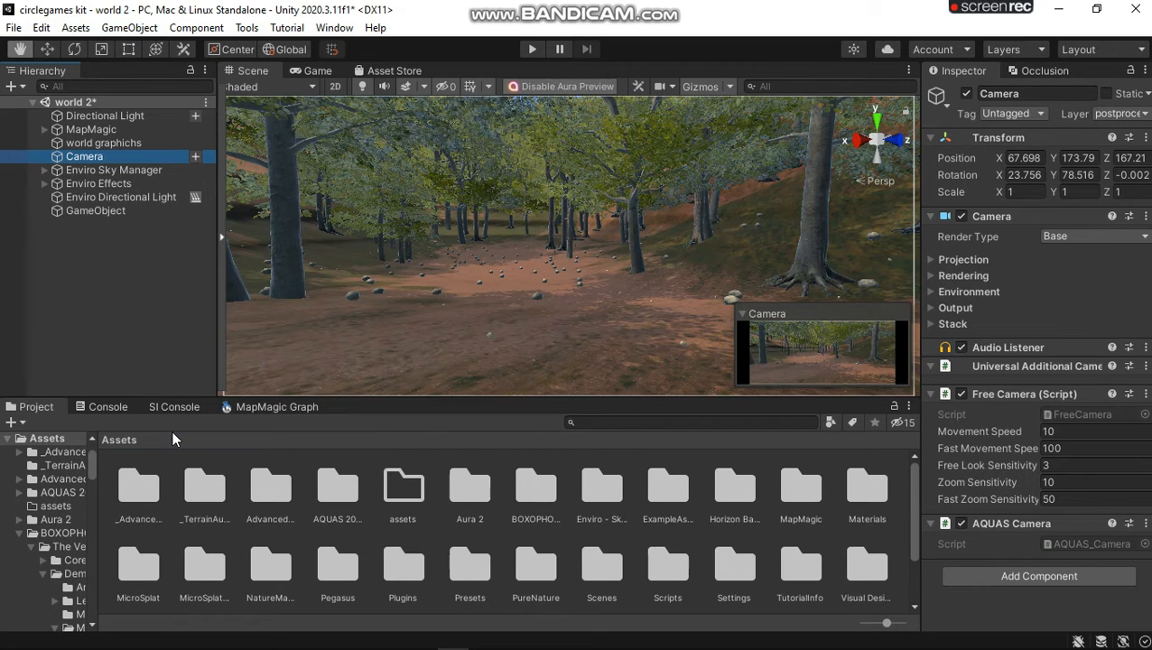
Enable Post Processing in the Camera's rendering settings
click(930, 259)
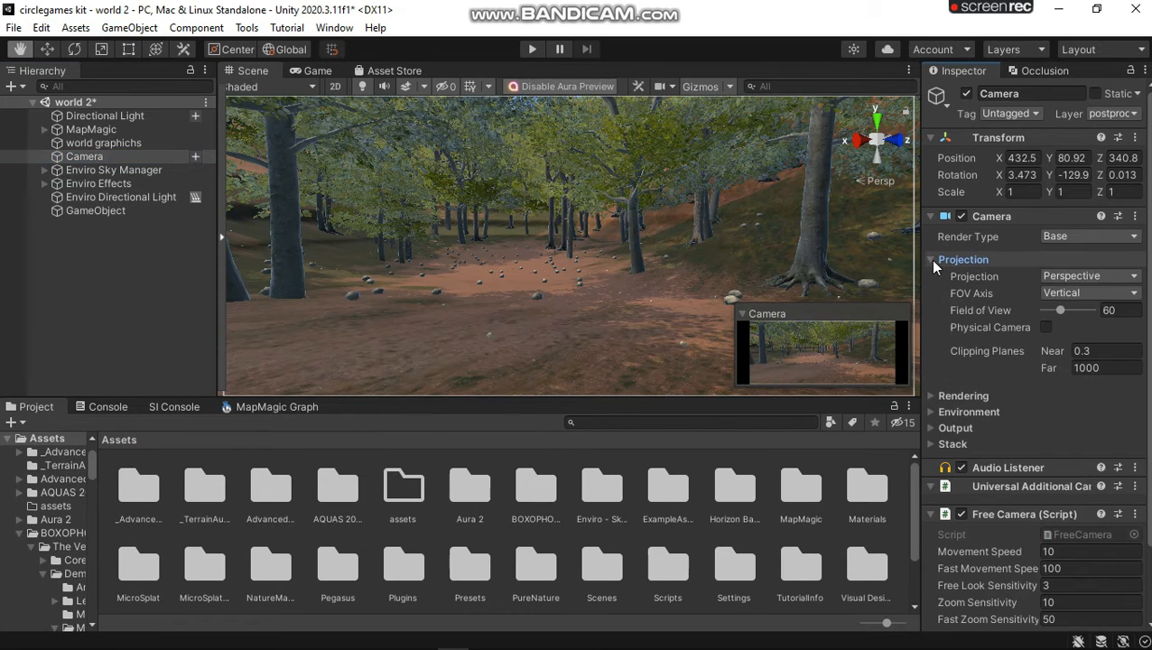
click(931, 396)
click(1046, 430)
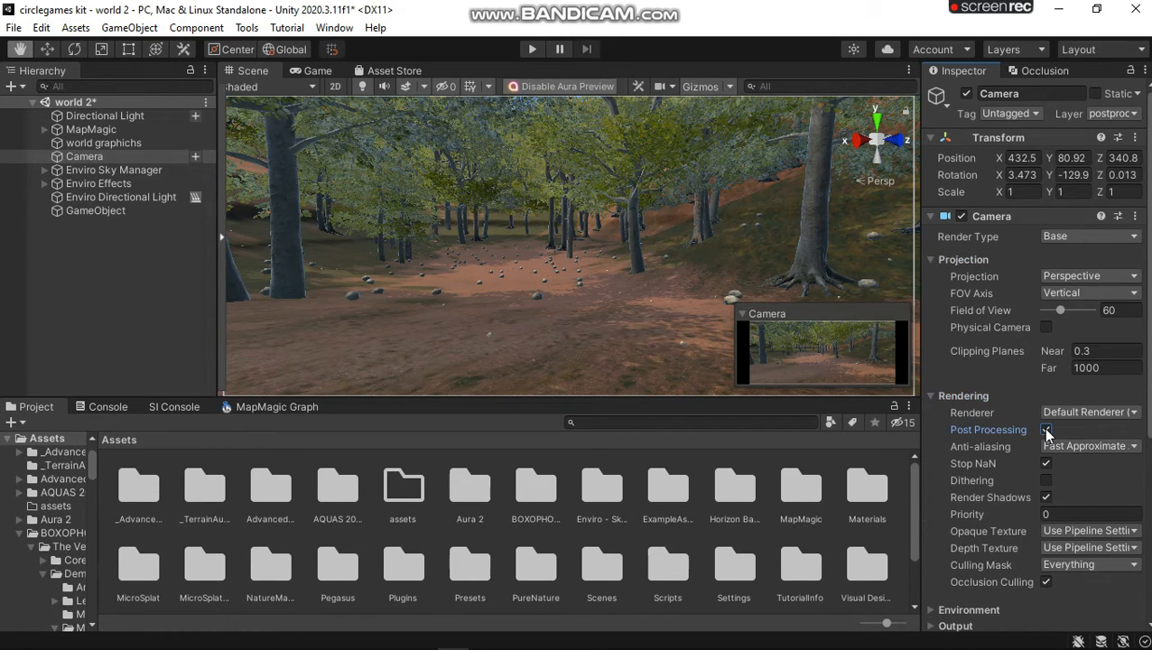
Set the Volume Mask in the Camera's environment settings to postprocess
scroll(1034, 354, down, 3)
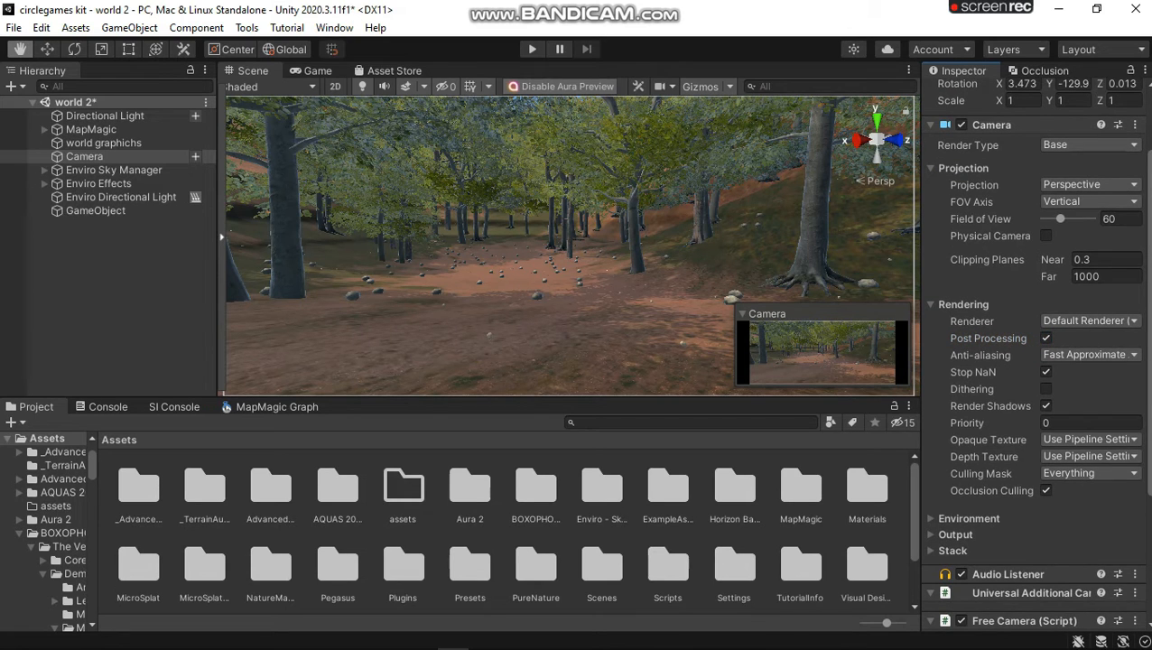
scroll(953, 430, down, 4)
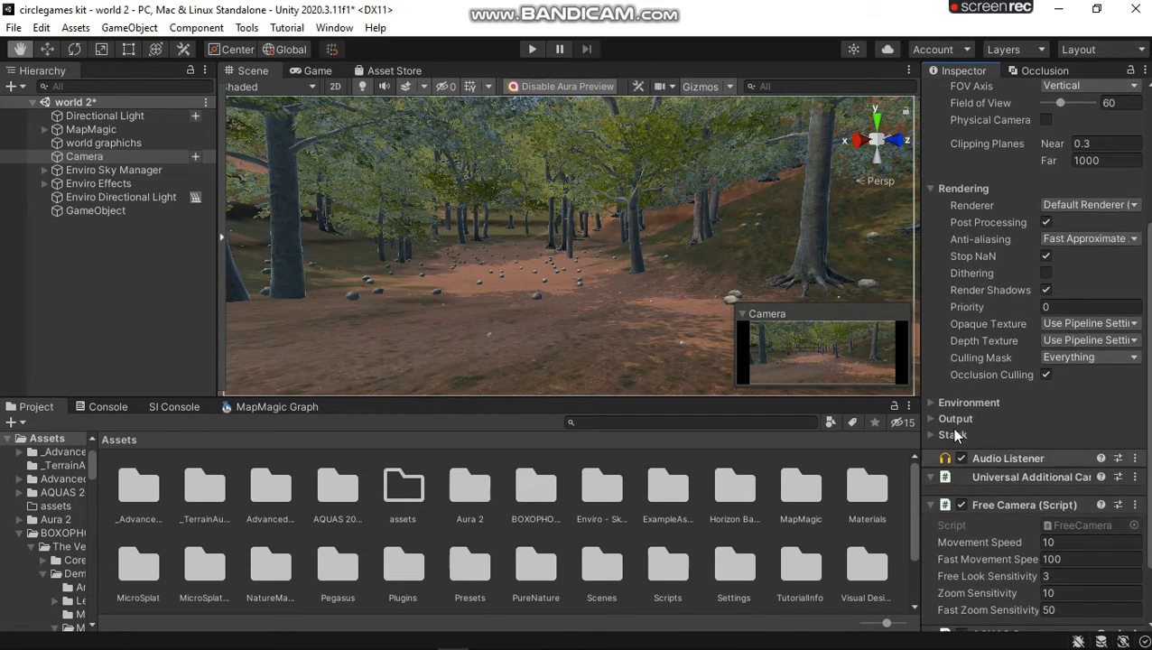
click(930, 401)
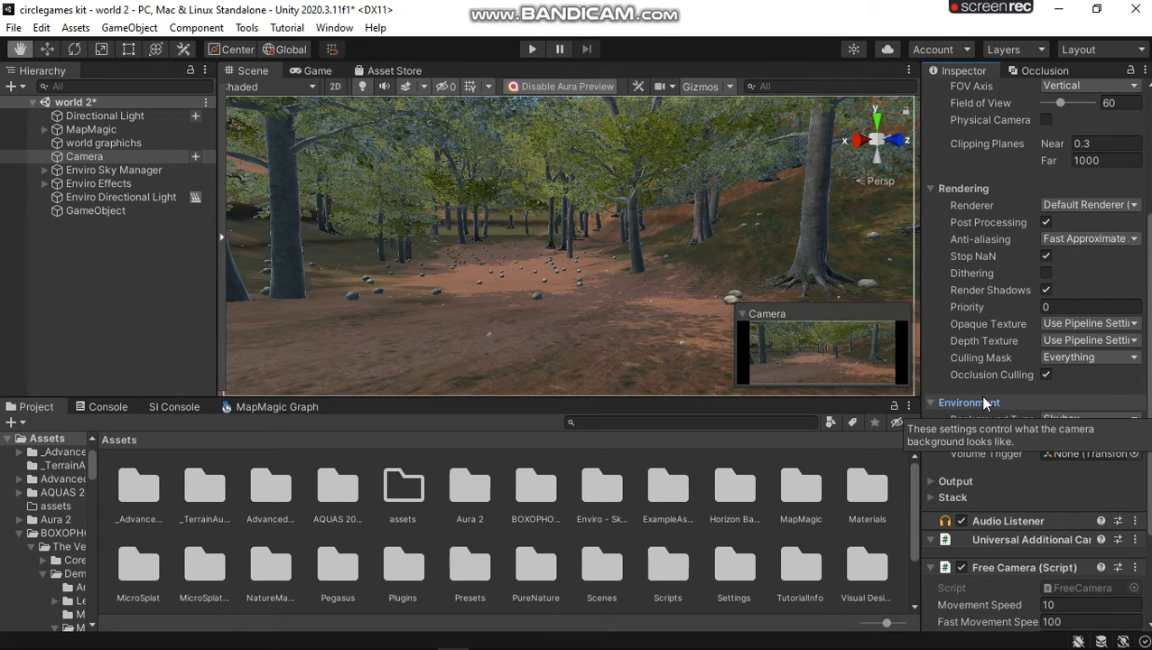
scroll(981, 384, down, 2)
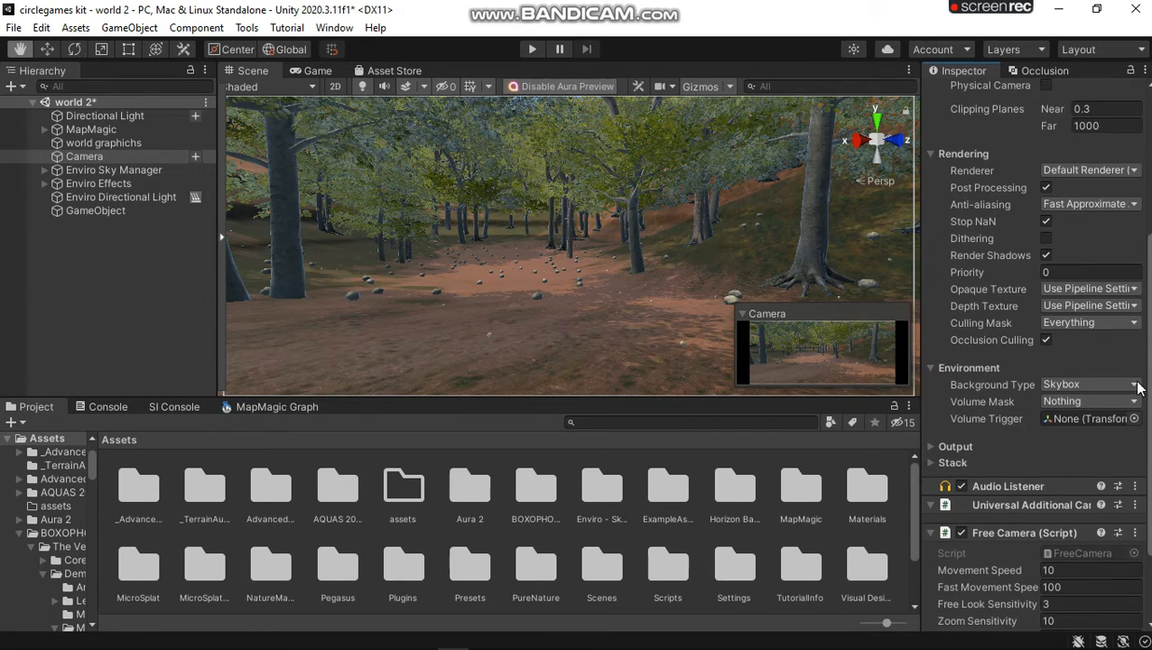
click(1048, 370)
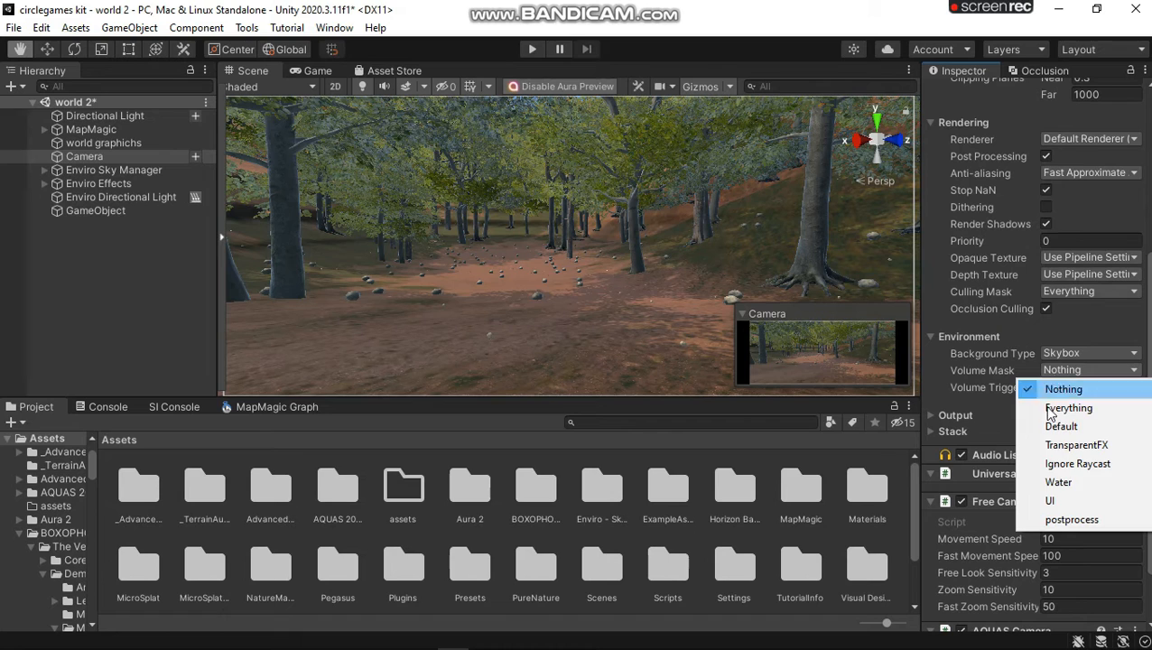
click(1047, 519)
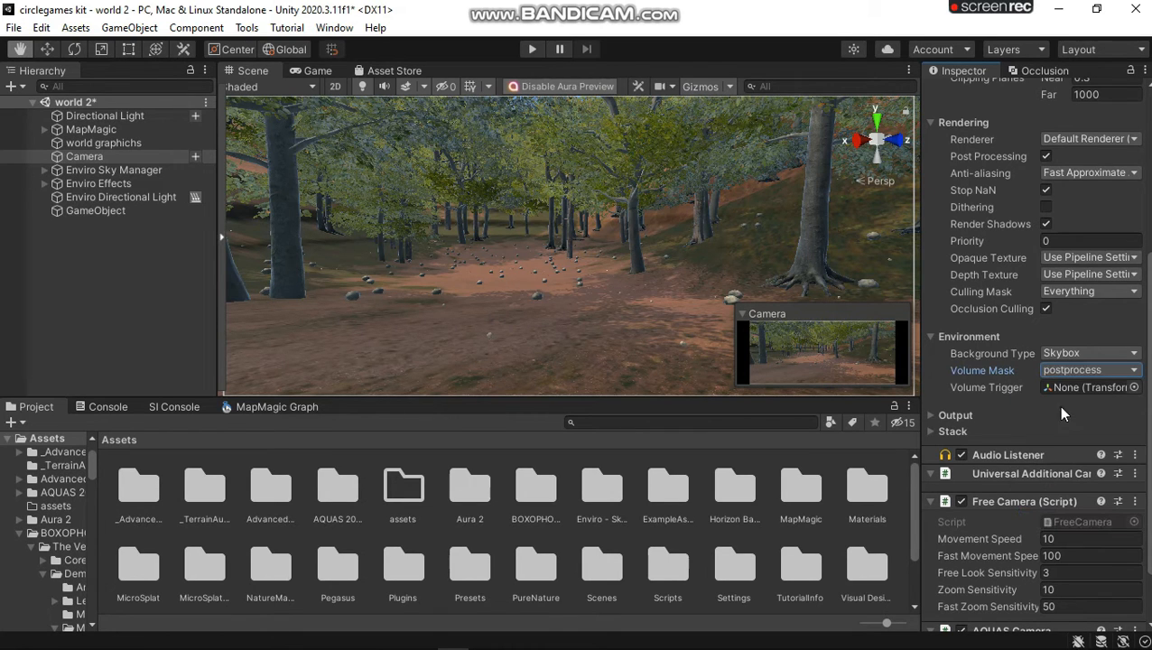
Add the Default layer to the Camera's Volume Mask alongside postprocess
scroll(1101, 374, down, 2)
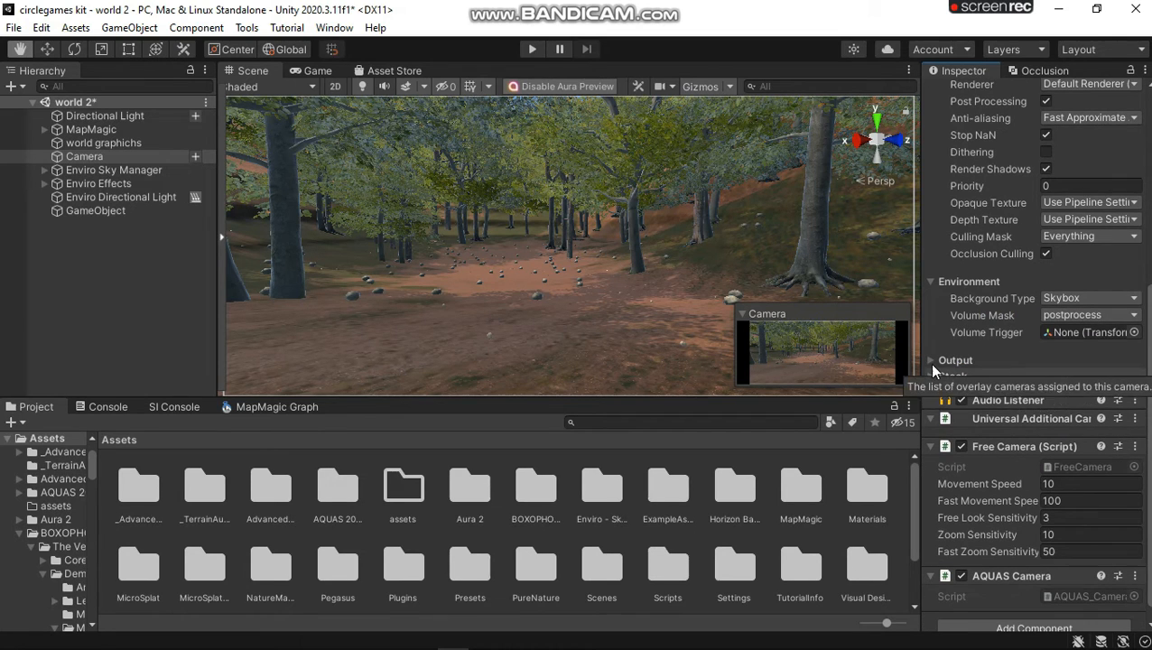
click(1116, 314)
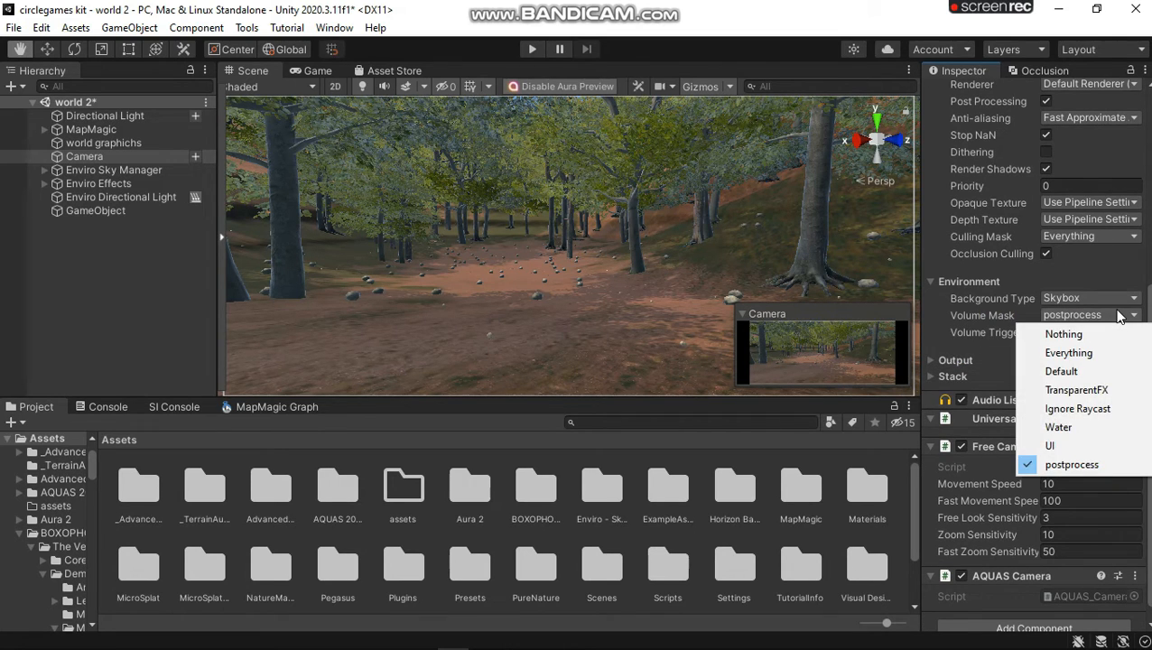
click(1060, 371)
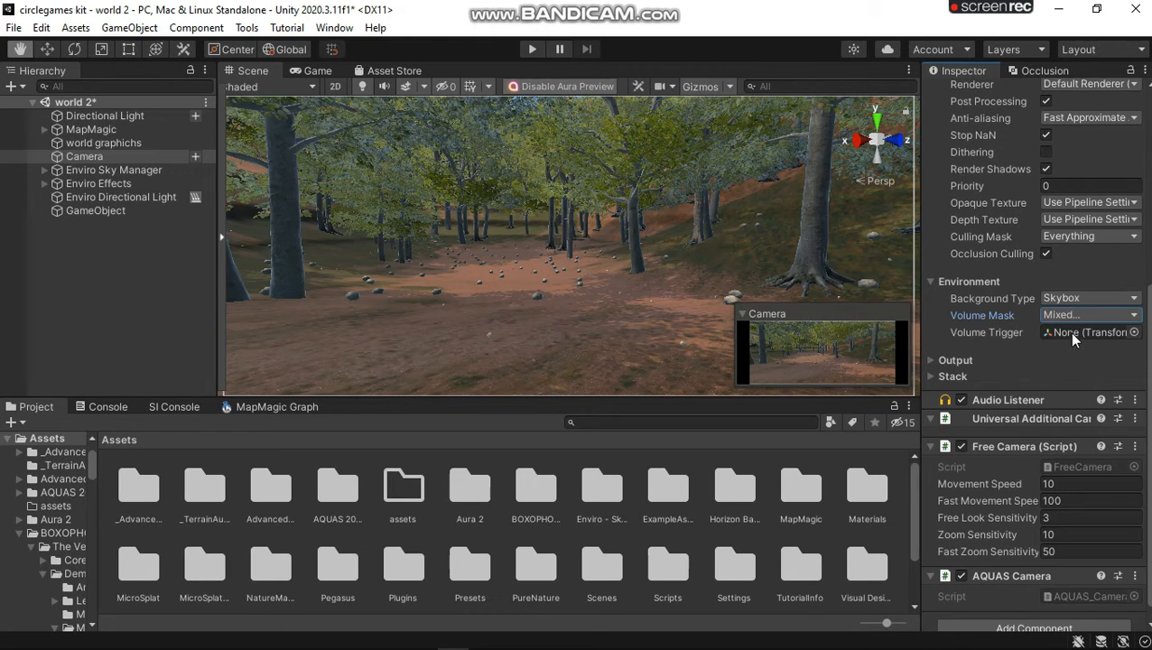
Remove the Default layer from the Camera's Volume Mask so that only postprocess is selected
click(1077, 313)
click(1071, 374)
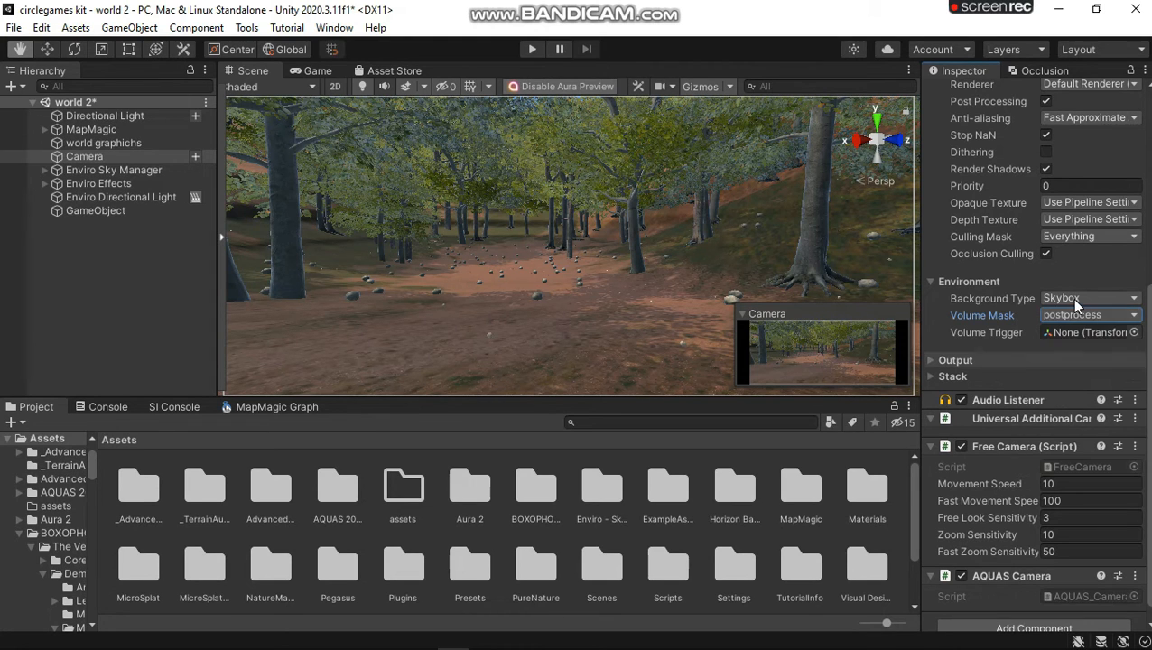
click(1071, 298)
click(1093, 388)
Enable Allow Dynamic Resolution in the Camera's output settings and collapse that section
click(930, 361)
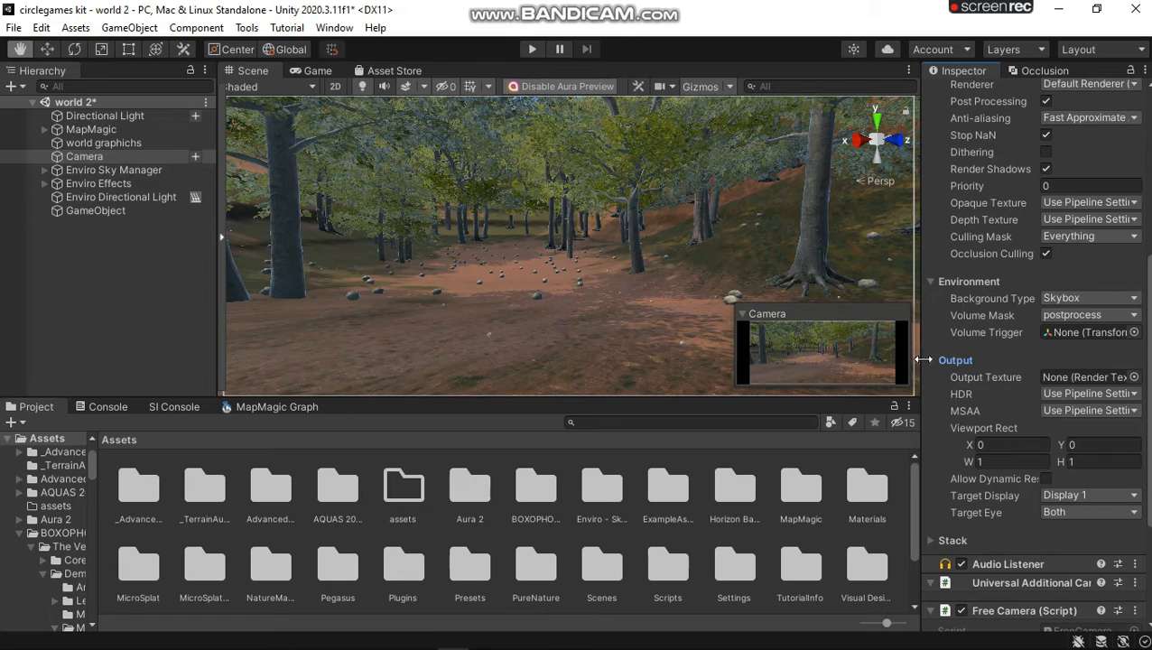
click(1046, 479)
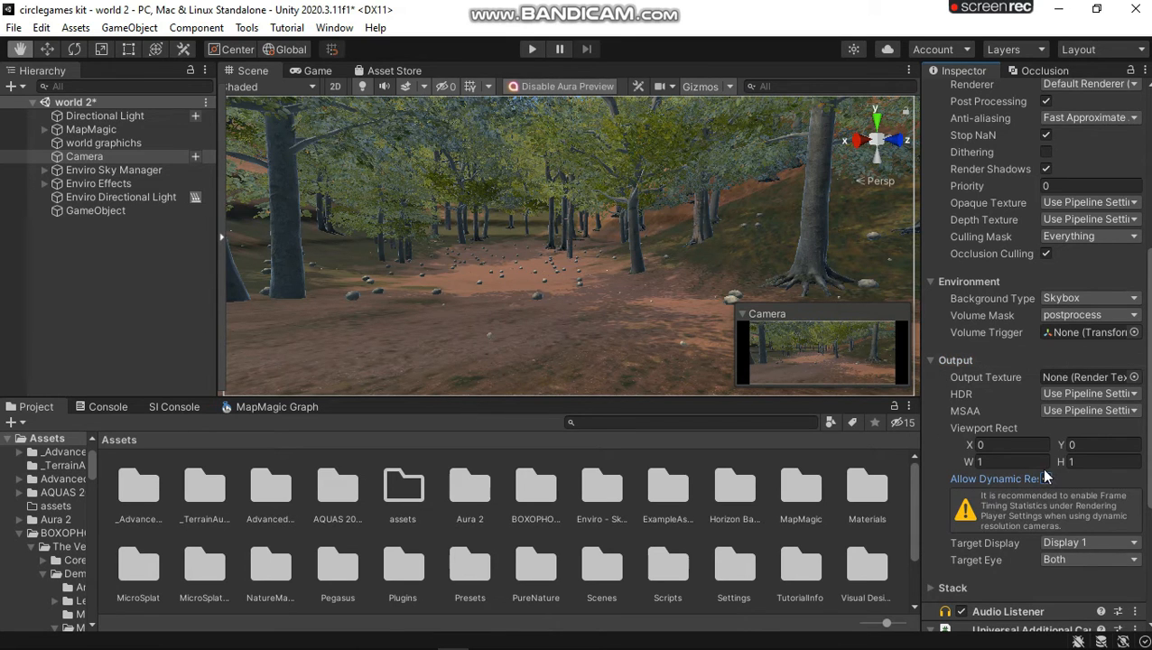
click(933, 363)
Remove the AQUAS Camera component from the Camera object
scroll(931, 363, up, 6)
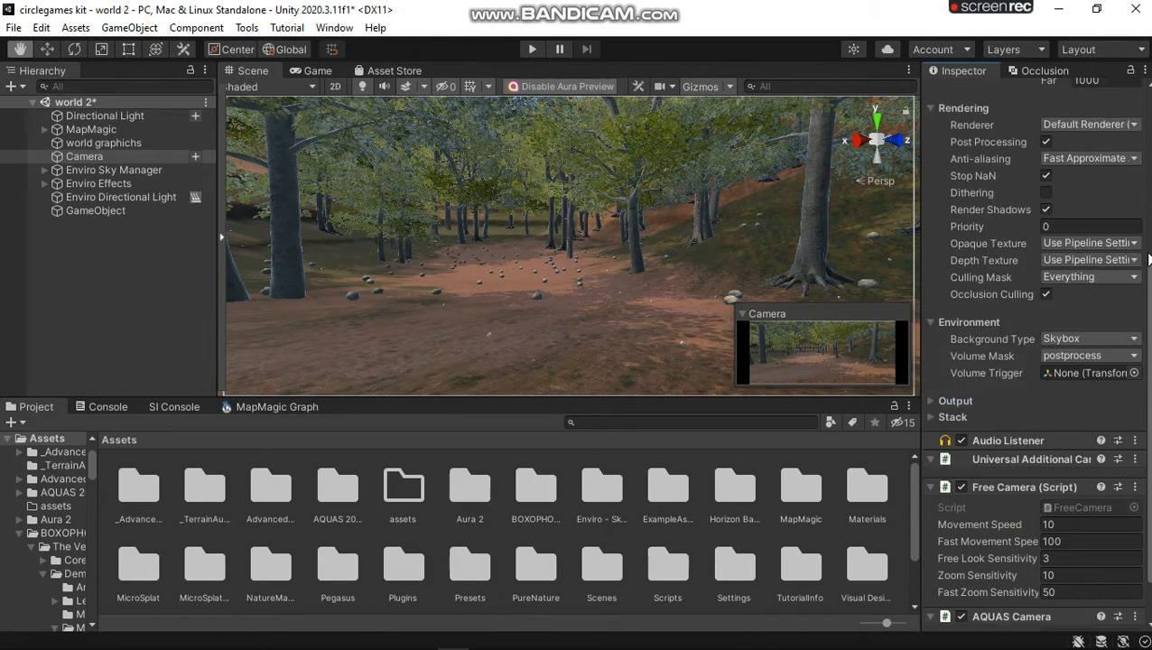
scroll(1140, 558, down, 5)
click(1135, 558)
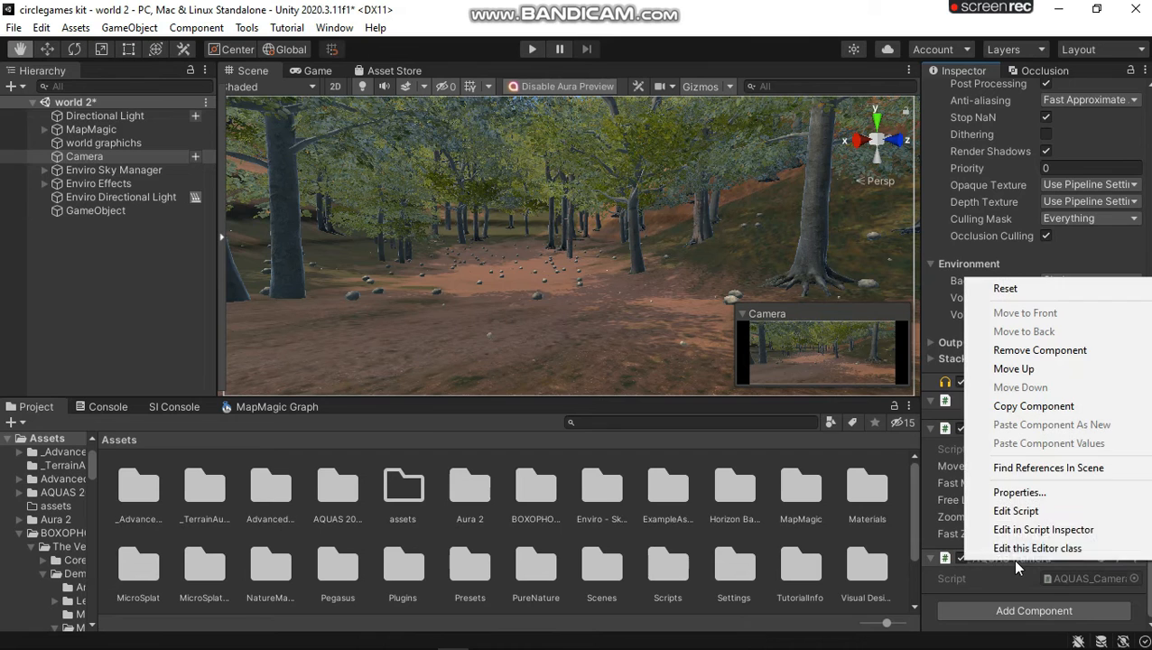
click(1039, 350)
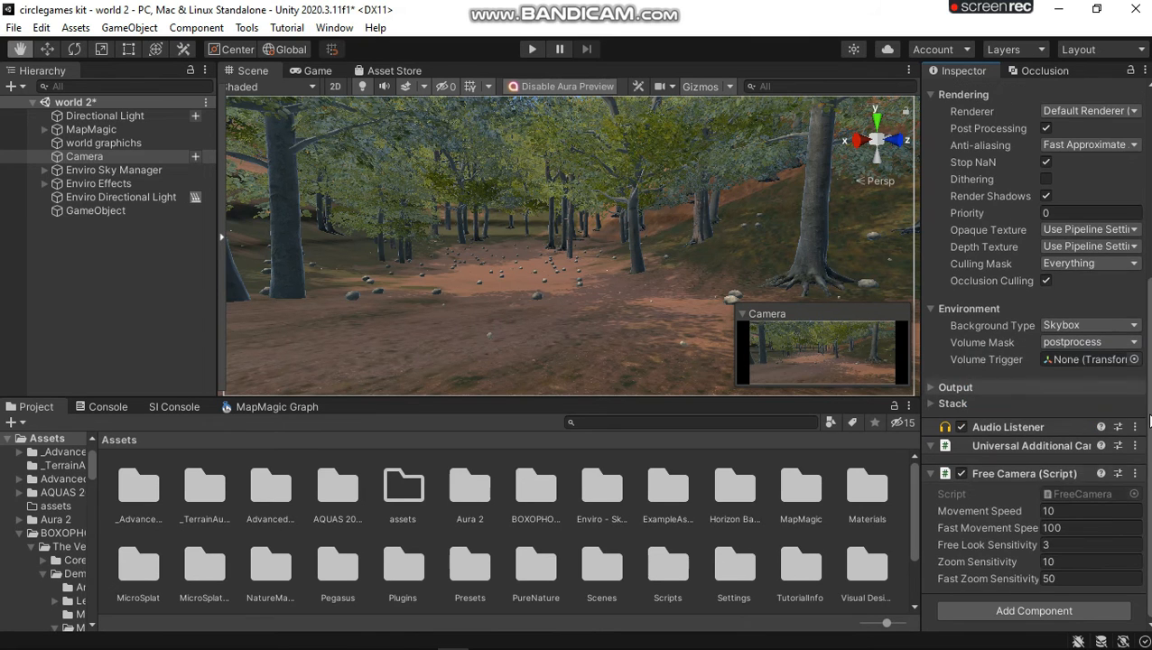
Check the layer assignments of the Camera and the world graphichs volume object, and open the Game view
drag(1149, 336, 1150, 126)
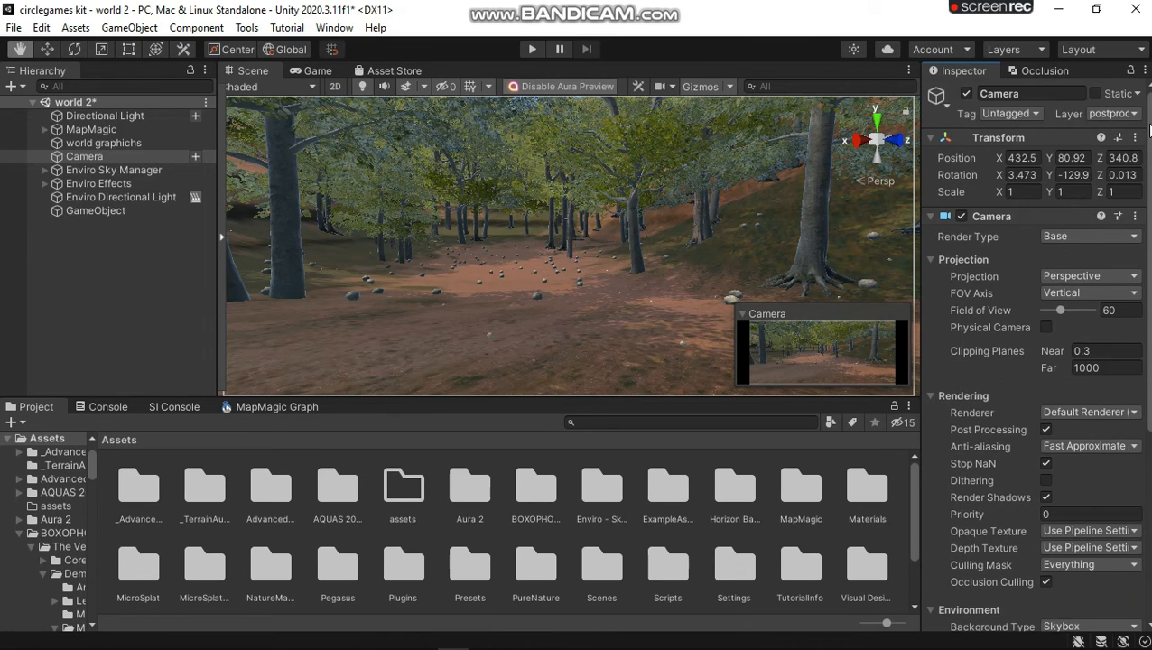
click(1095, 114)
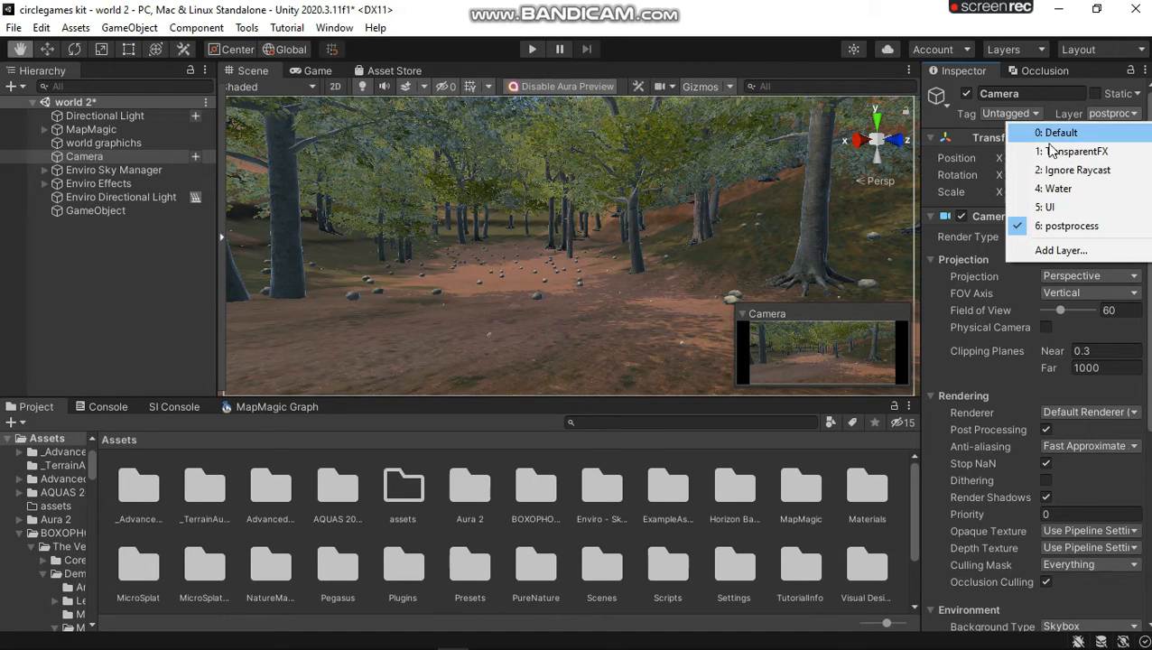
click(107, 141)
click(108, 140)
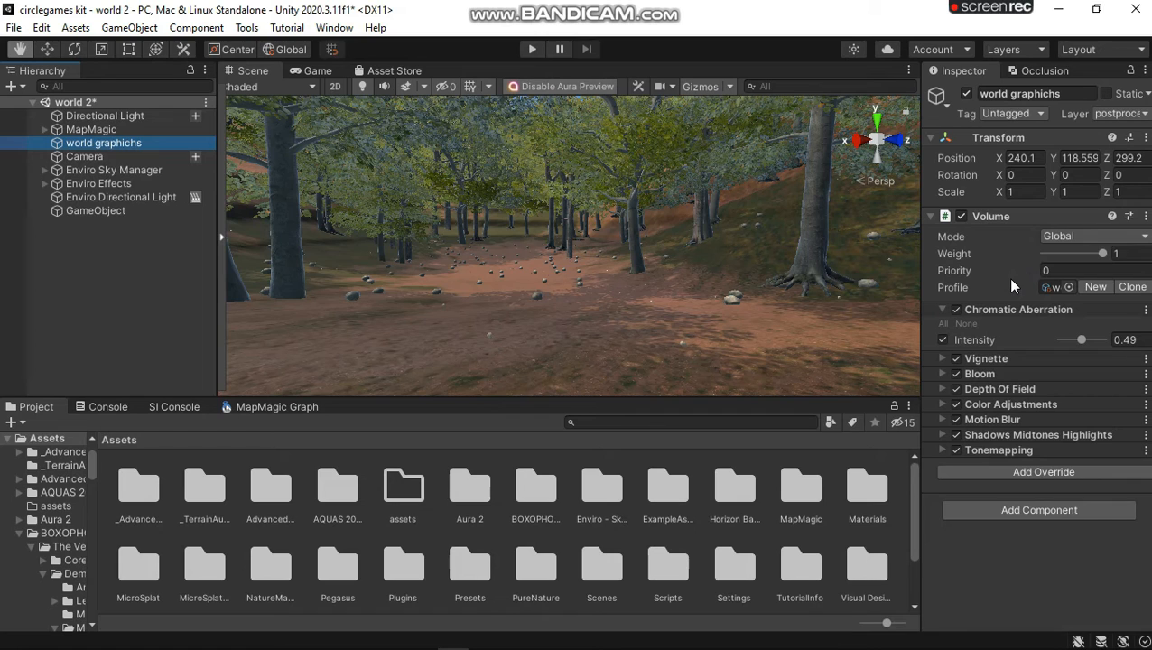
click(325, 74)
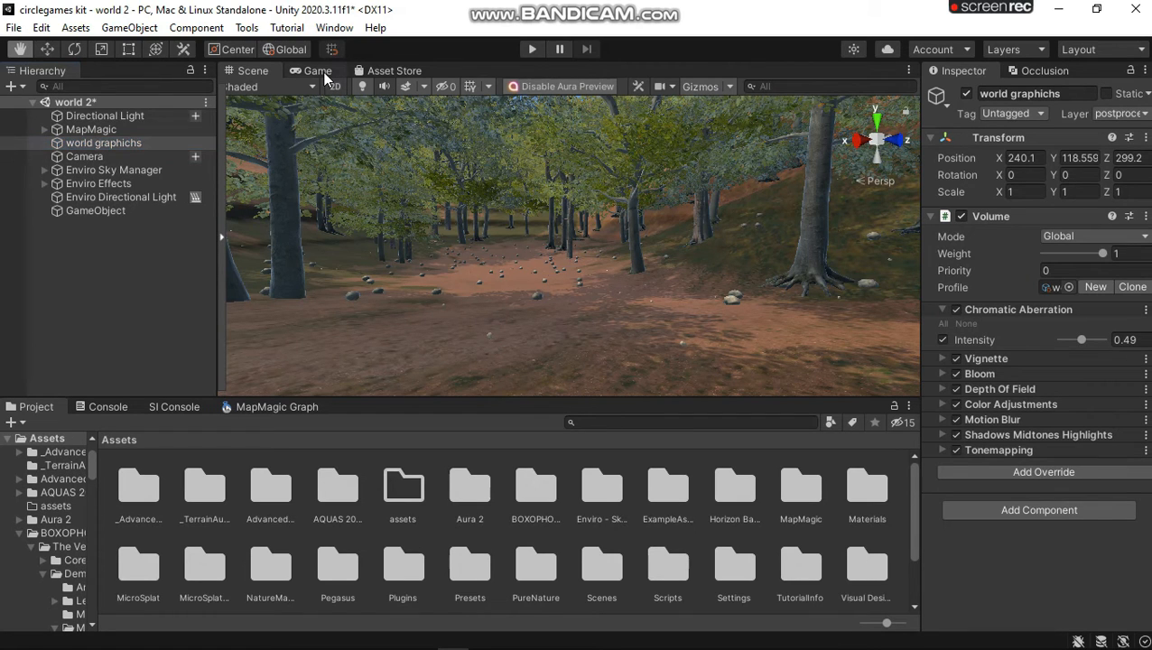